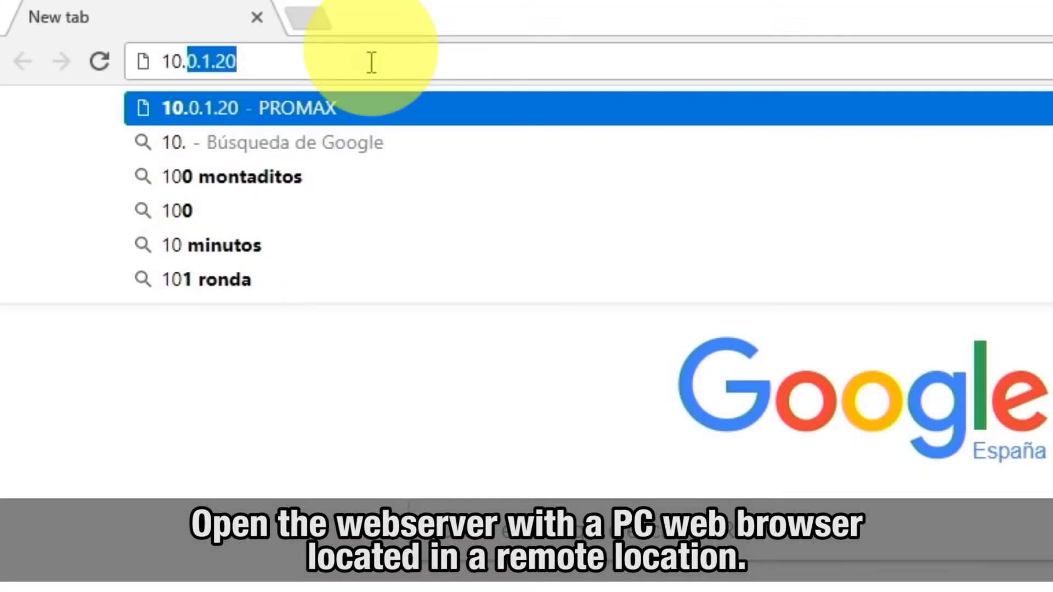
Step: Open the meter's web server at 10.0.1.20 and show its login page full screen
{"action": "type", "text": "0.0."}
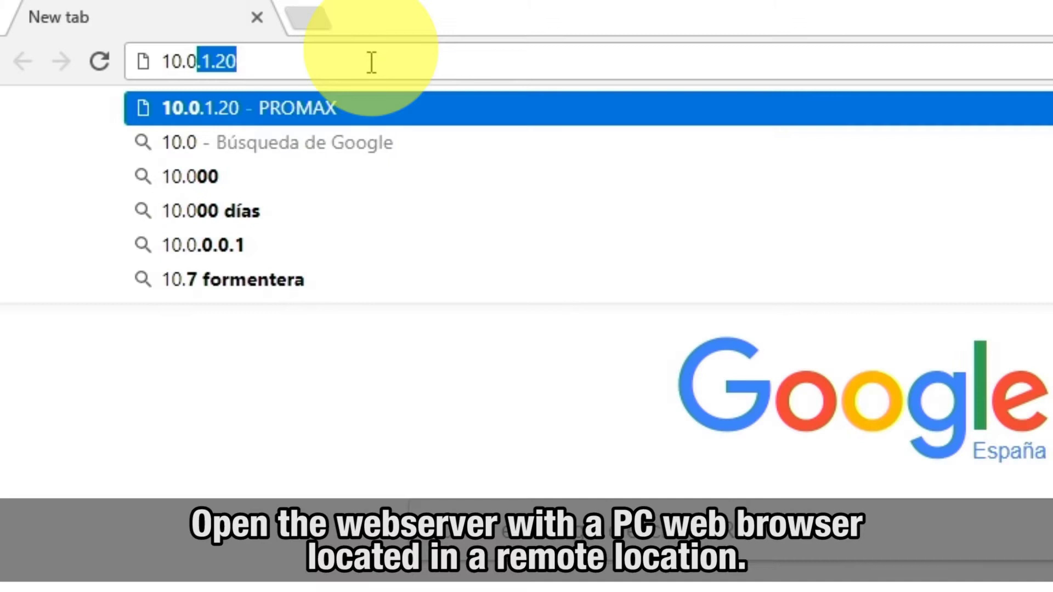
{"action": "type", "text": "1.20"}
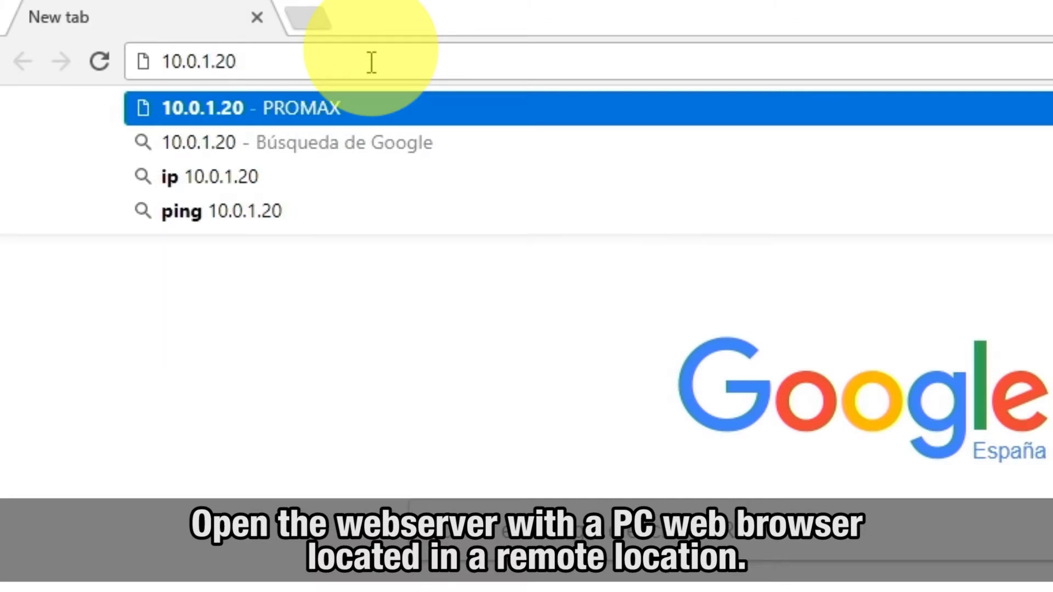
{"action": "key", "text": "Return"}
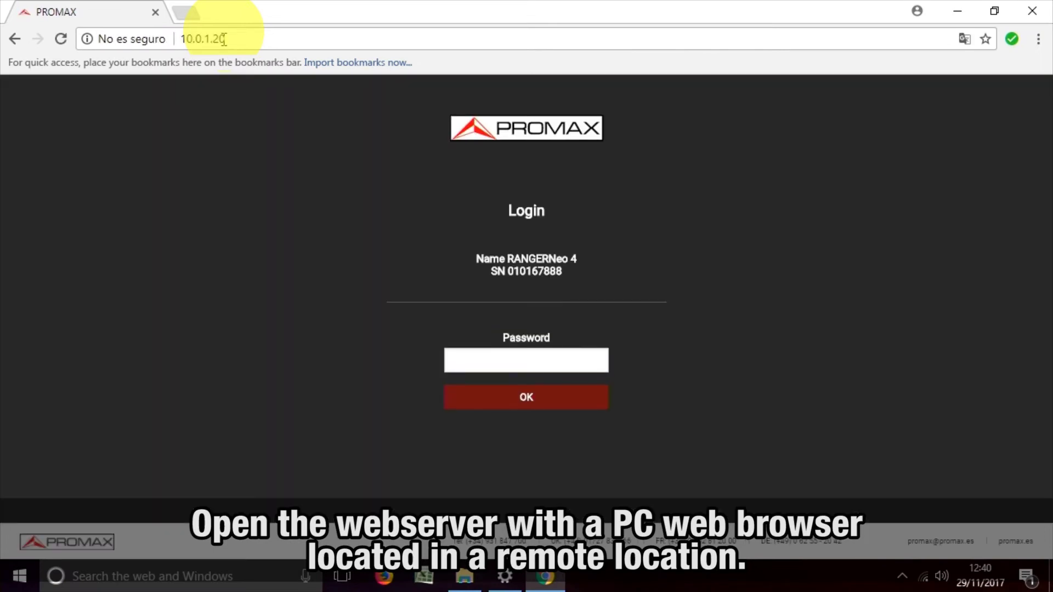
{"action": "key", "text": "F11"}
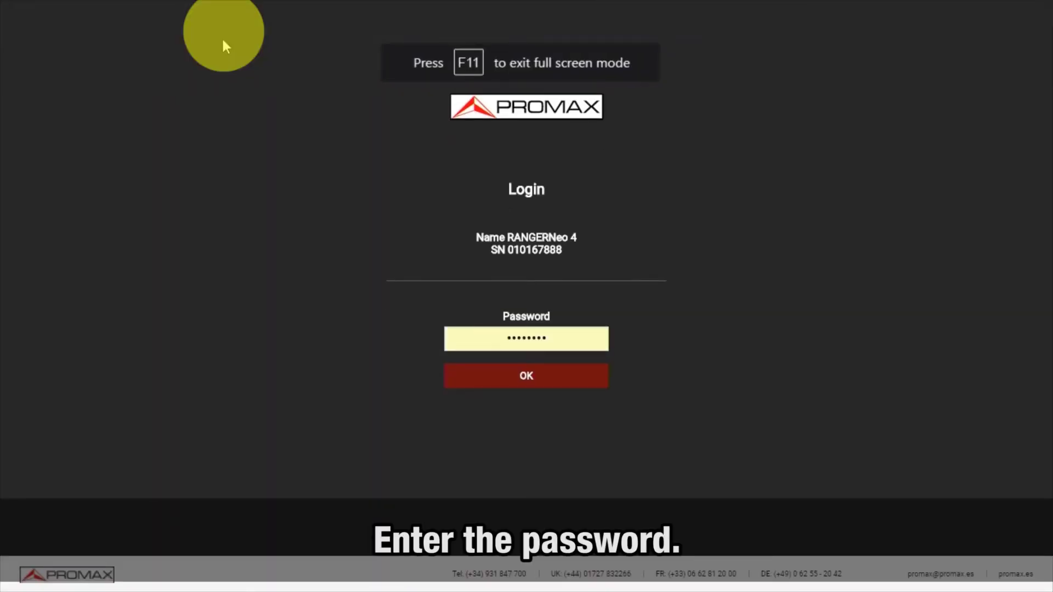
Step: Log in with the entered password to reach the Measurements and Spectrum page for channel 33
{"action": "left_click", "coordinate": [491, 373]}
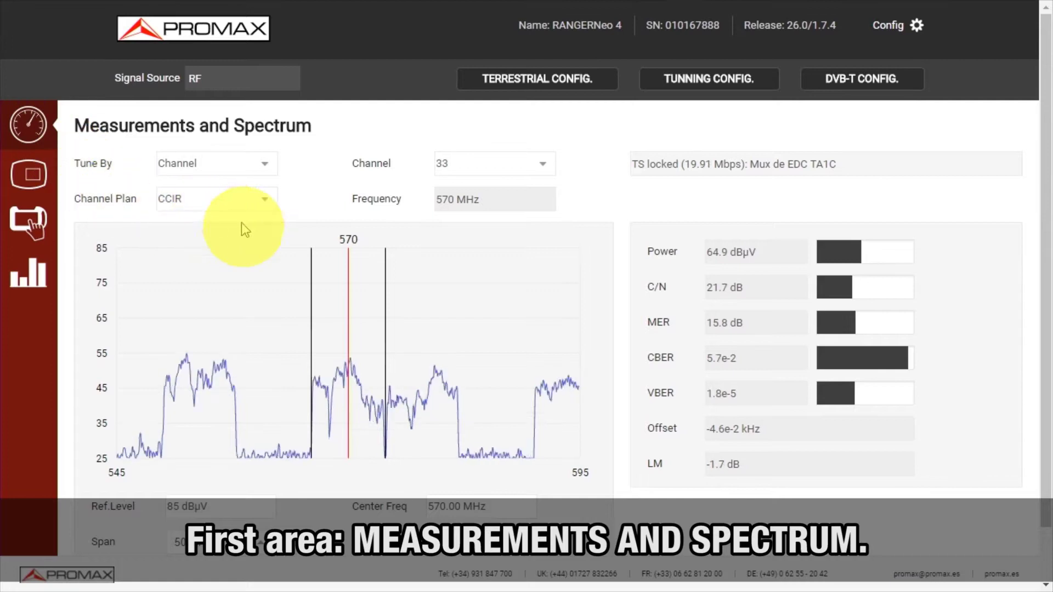
{"action": "left_click", "coordinate": [265, 198]}
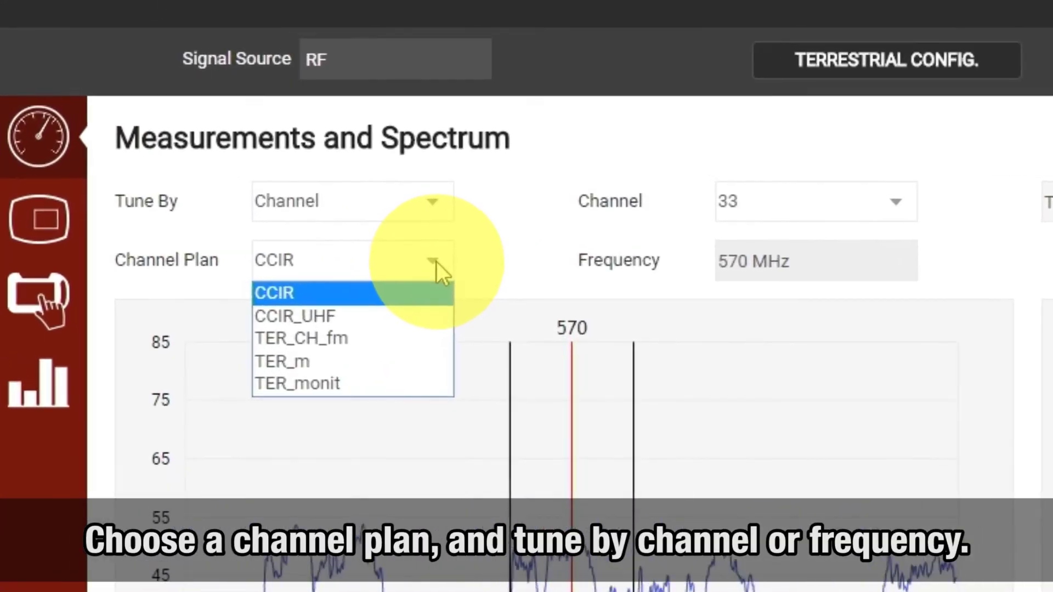
{"action": "left_click", "coordinate": [433, 270]}
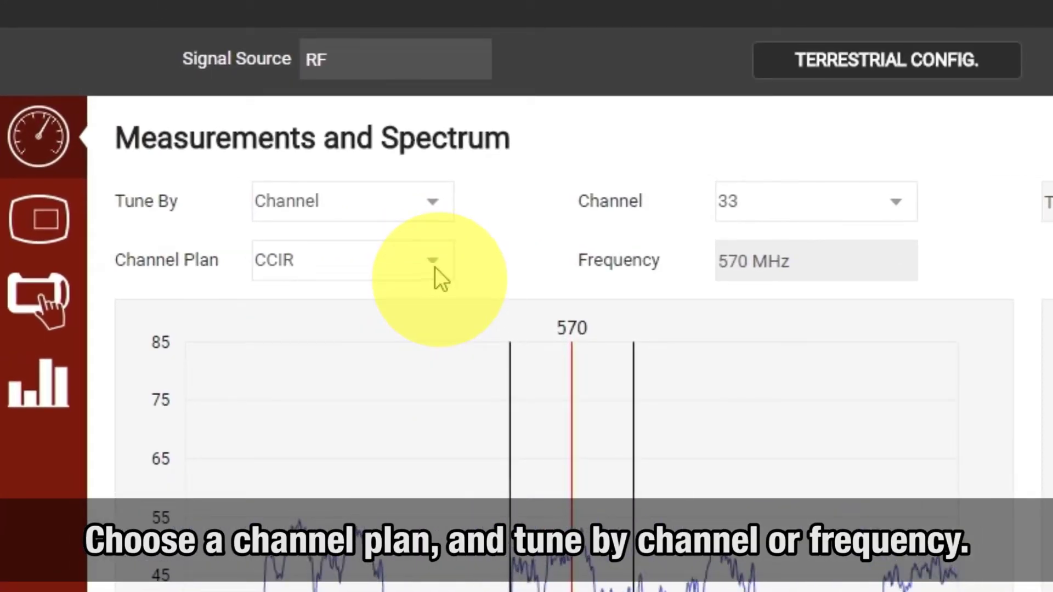
{"action": "left_click", "coordinate": [903, 208]}
{"action": "left_click", "coordinate": [902, 208]}
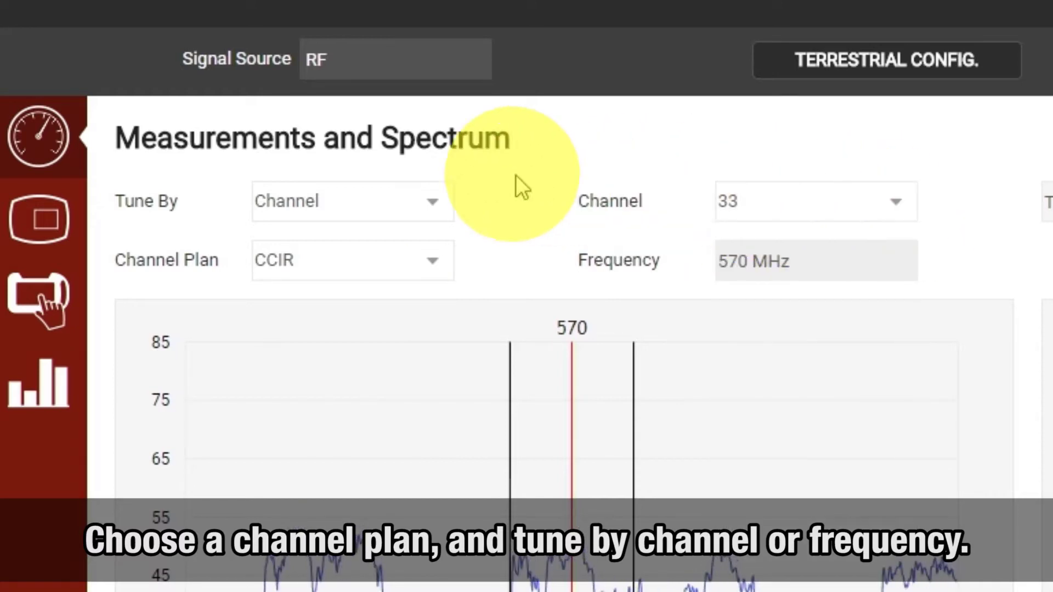
{"action": "left_click", "coordinate": [437, 200]}
{"action": "left_click", "coordinate": [439, 199]}
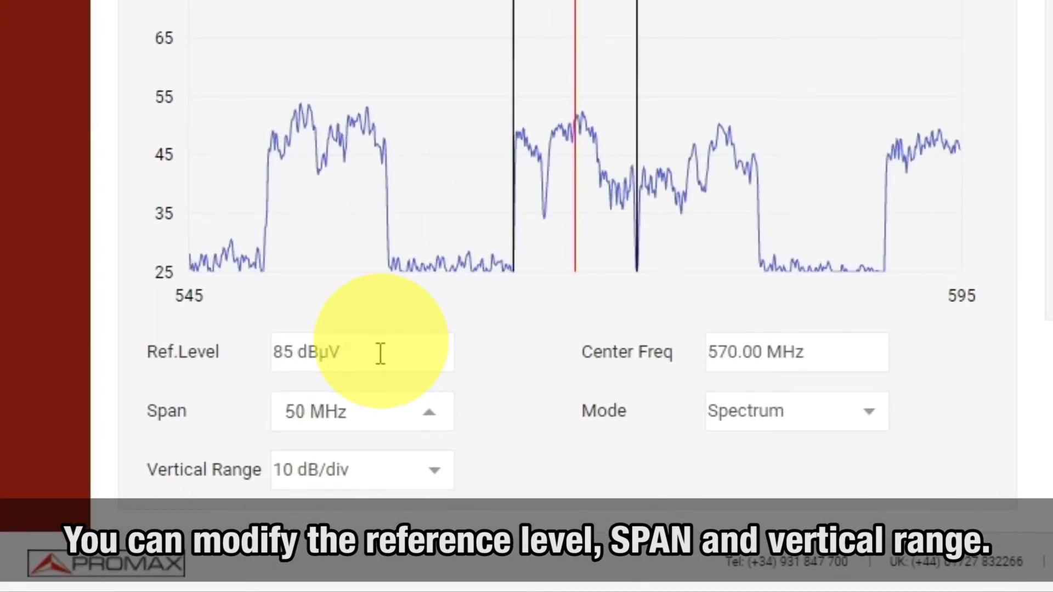
{"action": "left_click", "coordinate": [430, 477]}
{"action": "left_click", "coordinate": [431, 477]}
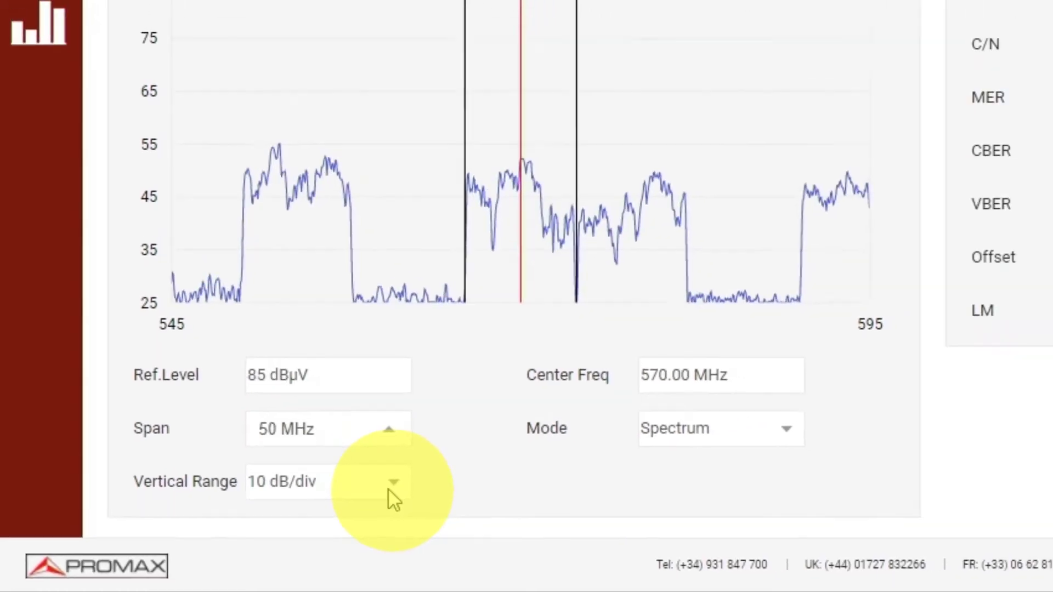
{"action": "scroll", "coordinate": [315, 492], "scroll_direction": "up", "scroll_amount": 2}
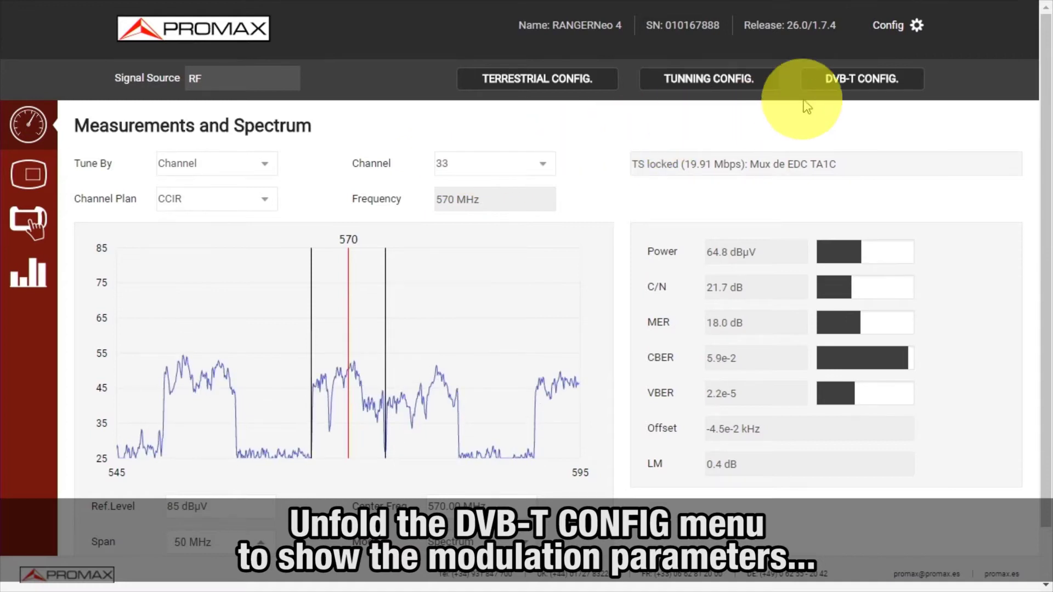
Step: Show the DVB-T, tuning and terrestrial settings, keep band Terrestrial, and review supply voltage choices
{"action": "left_click", "coordinate": [857, 80]}
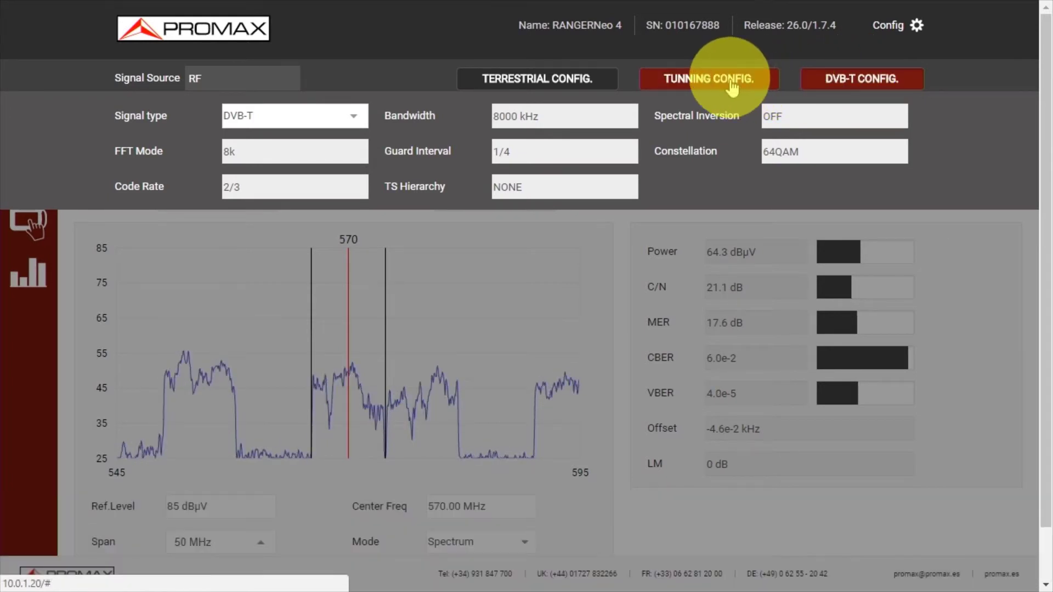
{"action": "left_click", "coordinate": [732, 86]}
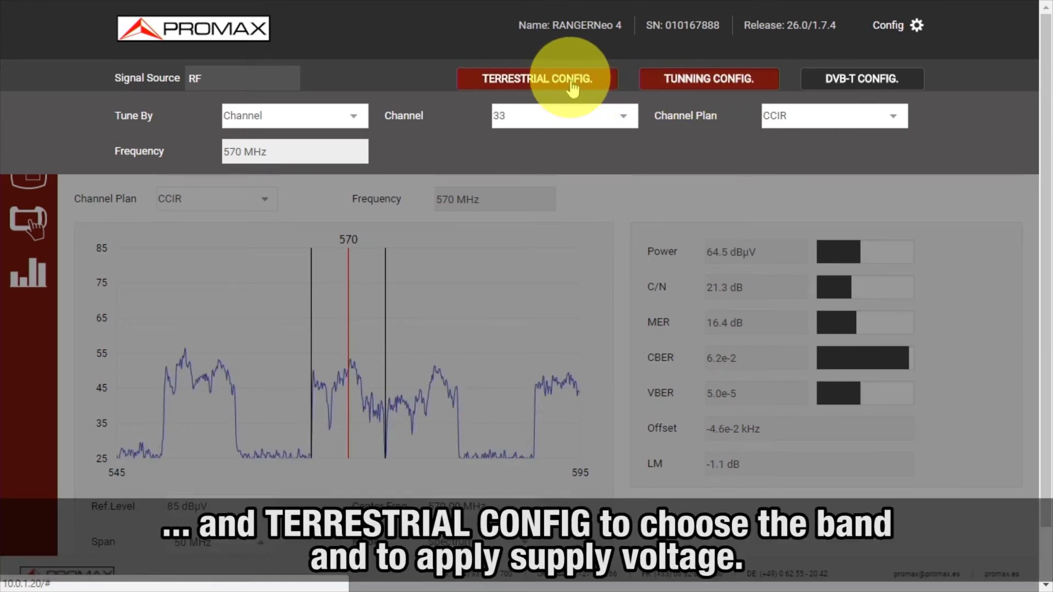
{"action": "left_click", "coordinate": [572, 88]}
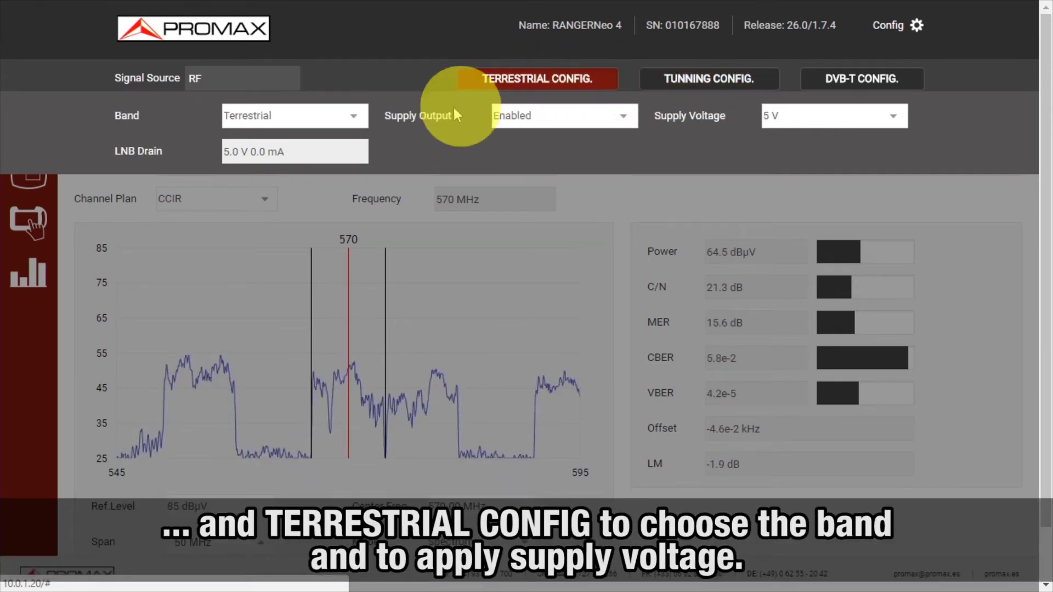
{"action": "left_click", "coordinate": [353, 117]}
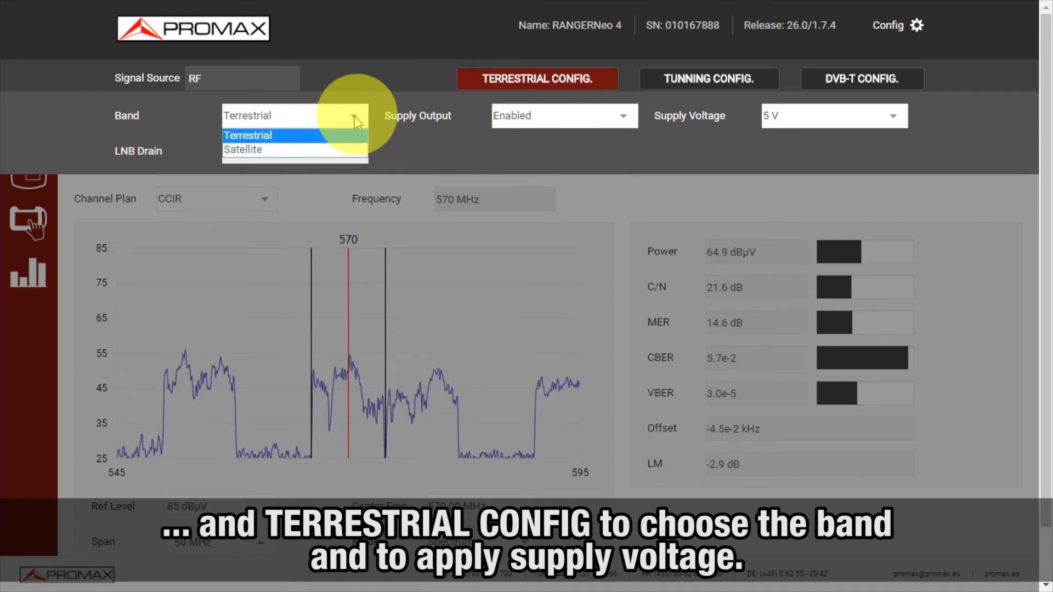
{"action": "left_click", "coordinate": [355, 119]}
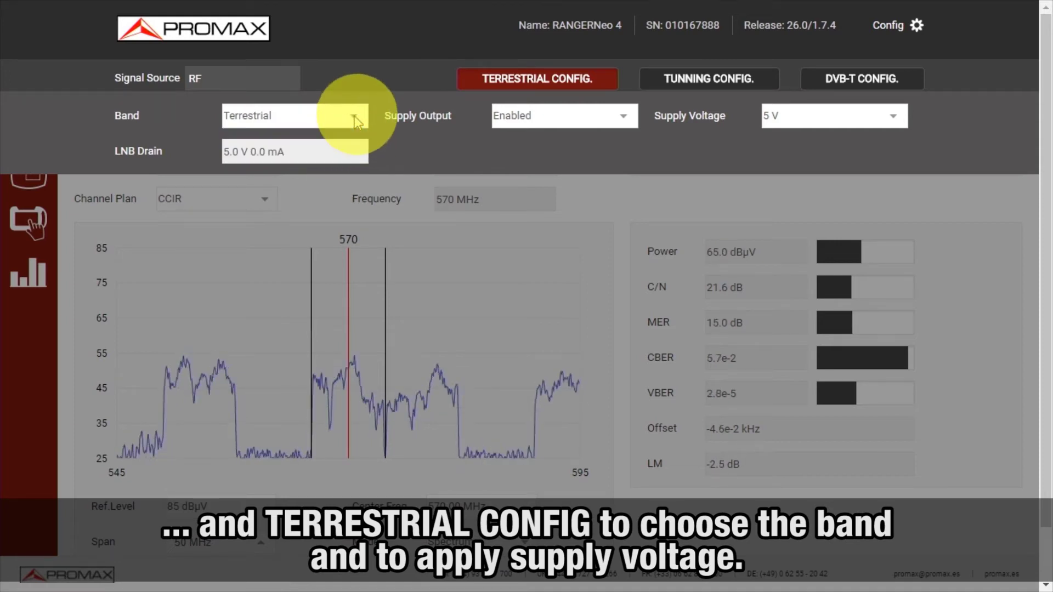
{"action": "left_click", "coordinate": [899, 116]}
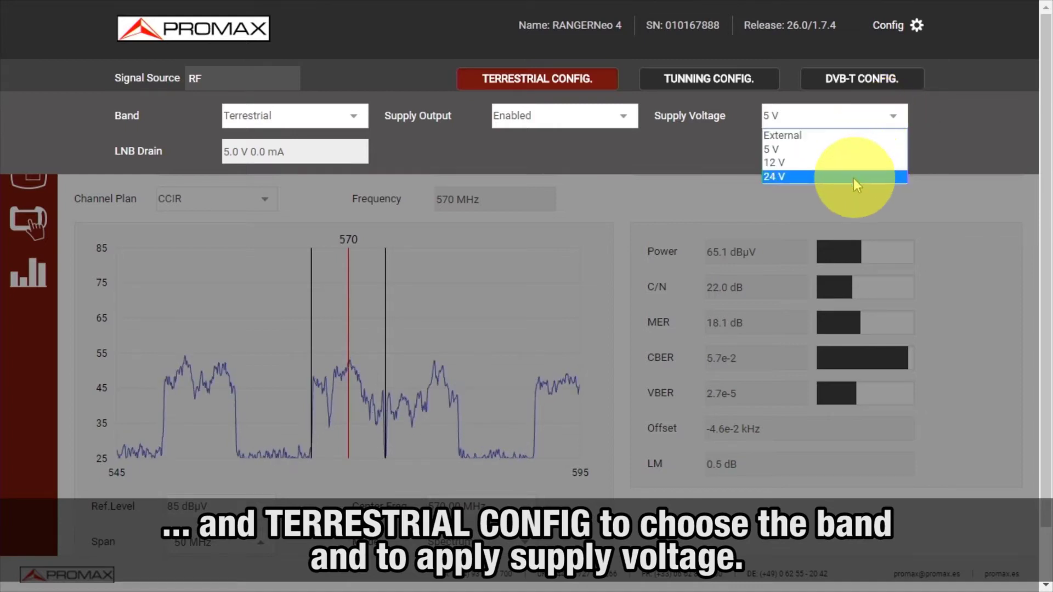
Step: Keep the supply voltage at 5 V and select the PHOENIX service on TV Parameters
{"action": "left_click", "coordinate": [898, 118]}
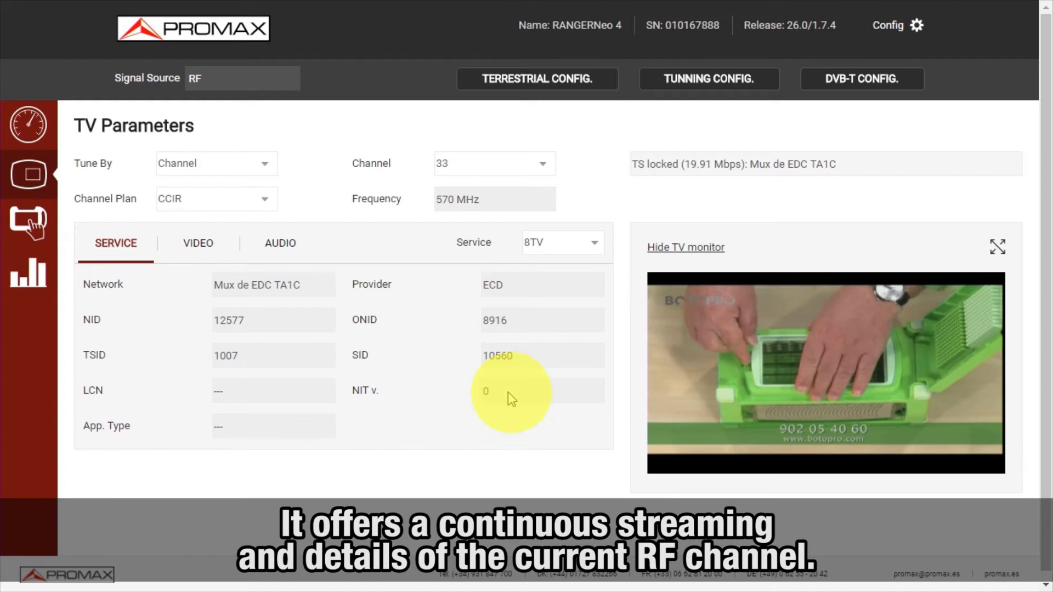
{"action": "left_click", "coordinate": [584, 240]}
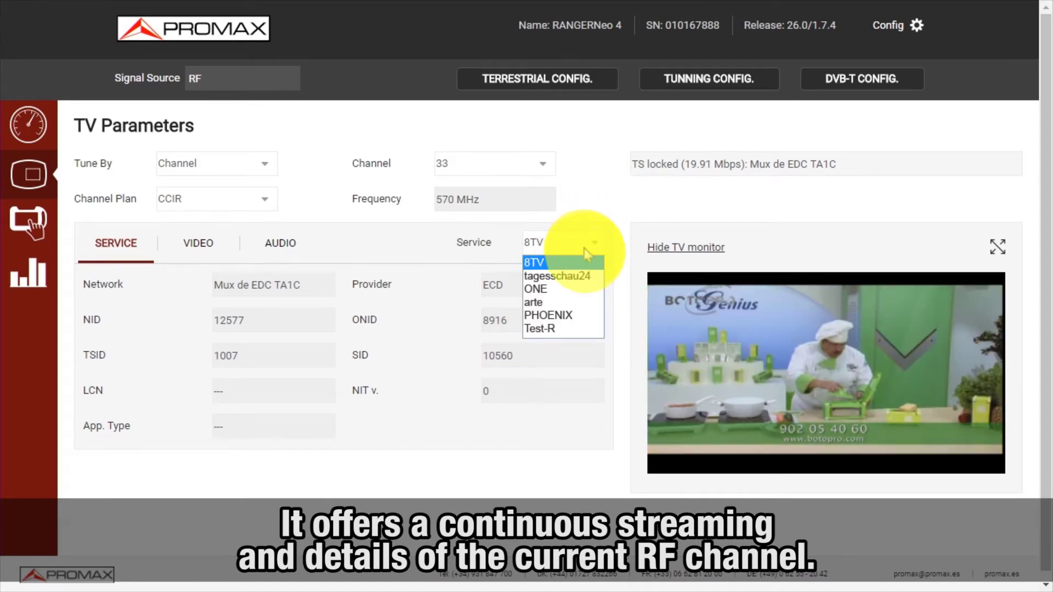
{"action": "left_click", "coordinate": [557, 322]}
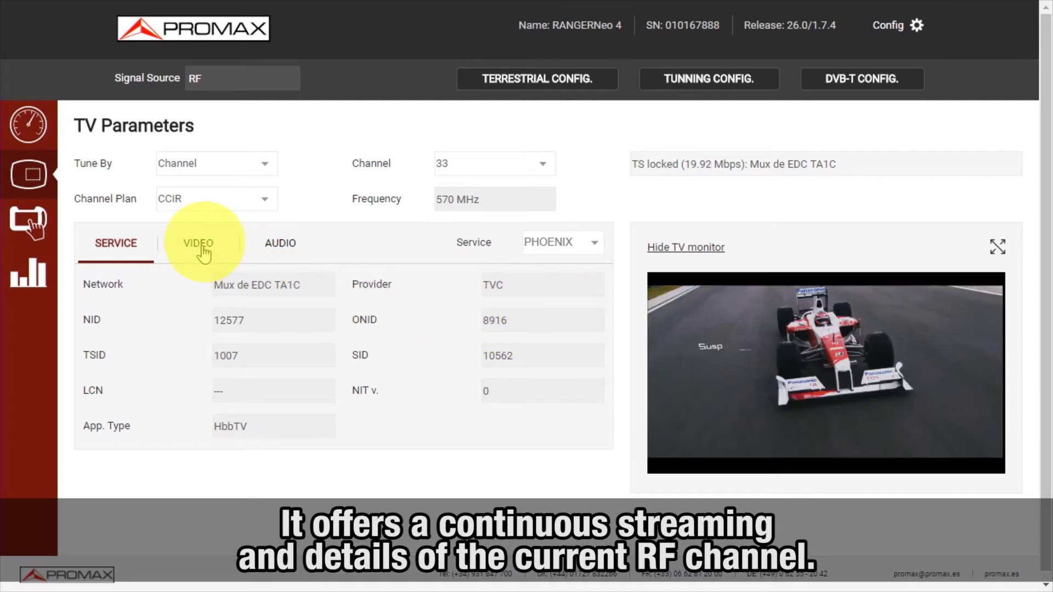
Step: Review PHOENIX's video, audio and general service details
{"action": "left_click", "coordinate": [201, 246]}
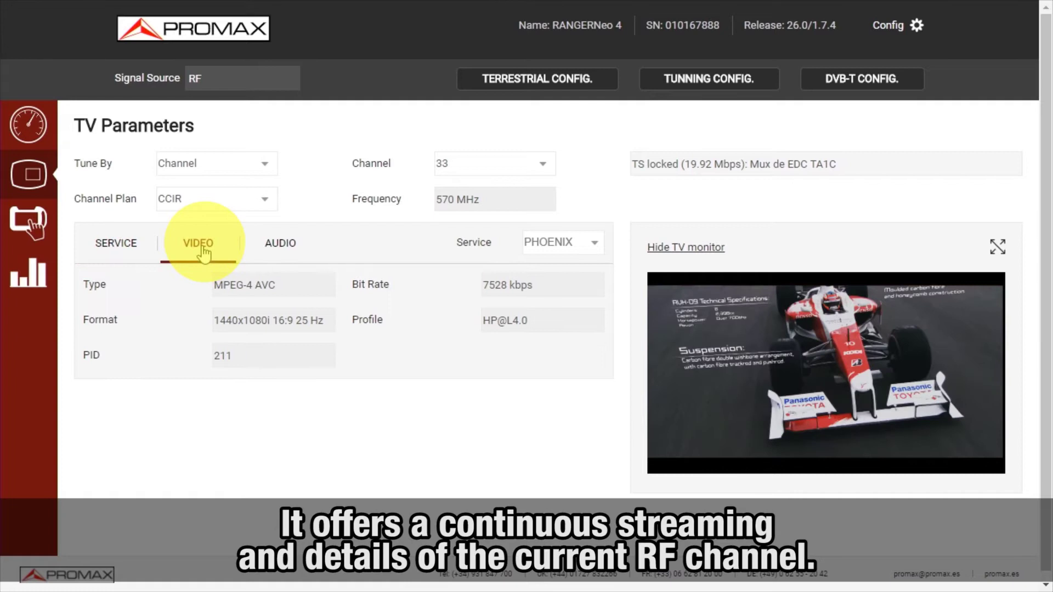
{"action": "left_click", "coordinate": [289, 255]}
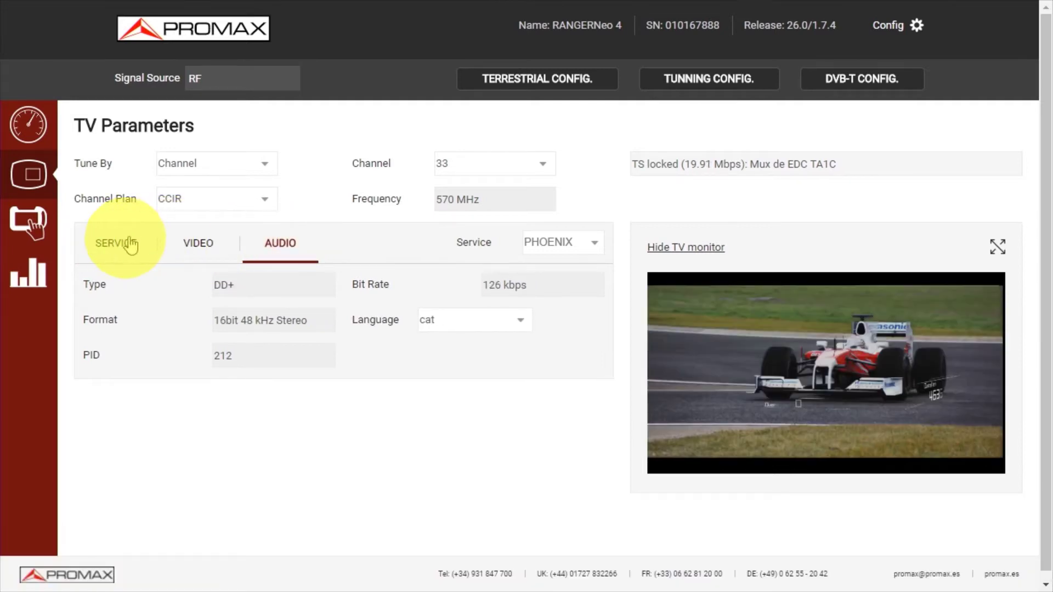
{"action": "left_click", "coordinate": [125, 247]}
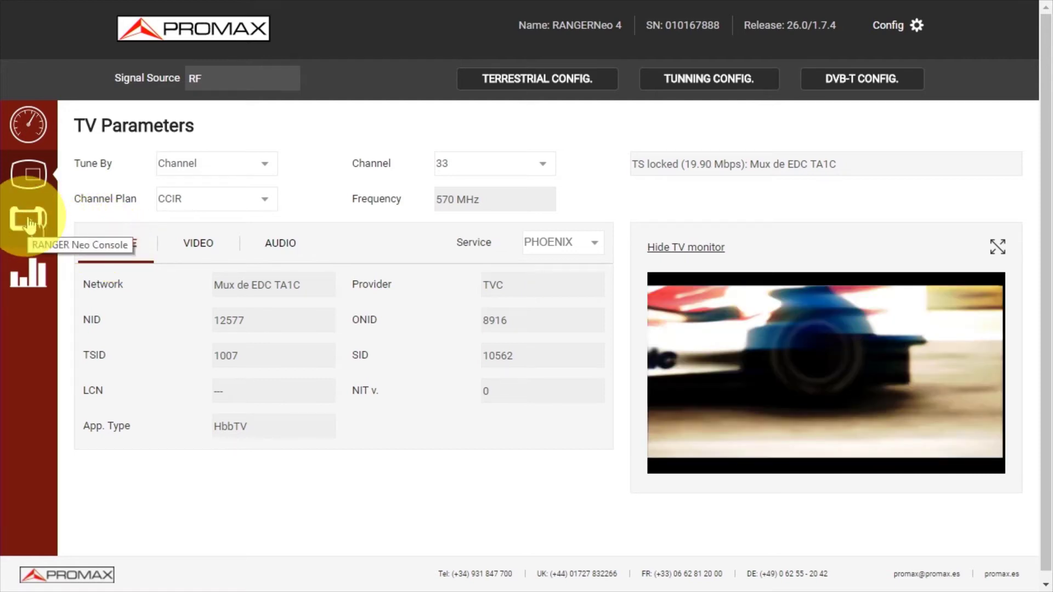
Step: Start remote emulation on the Console page to mirror the meter's live screen
{"action": "left_click", "coordinate": [29, 222]}
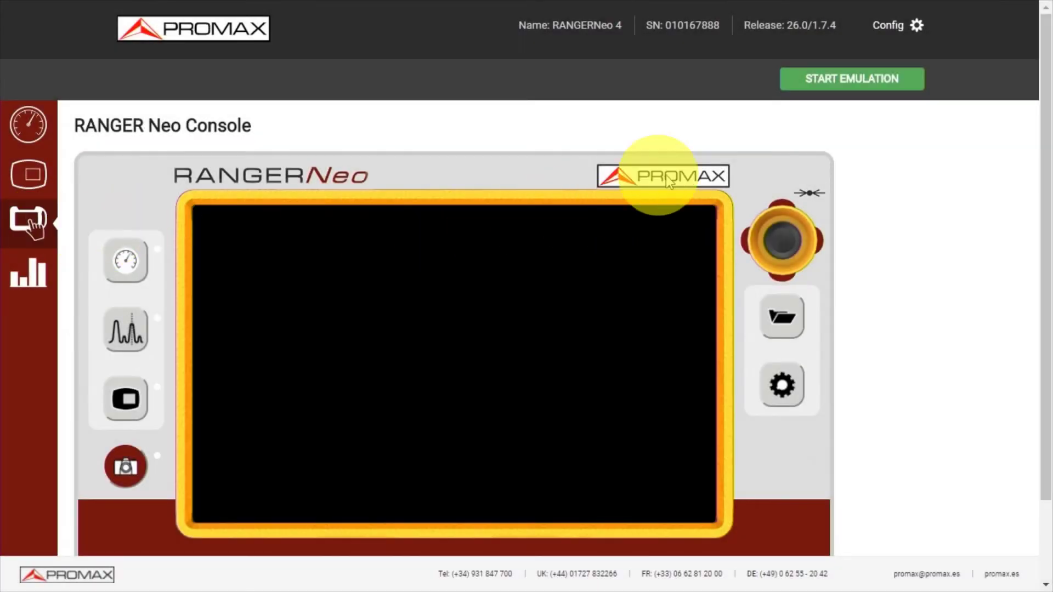
{"action": "left_click", "coordinate": [828, 81]}
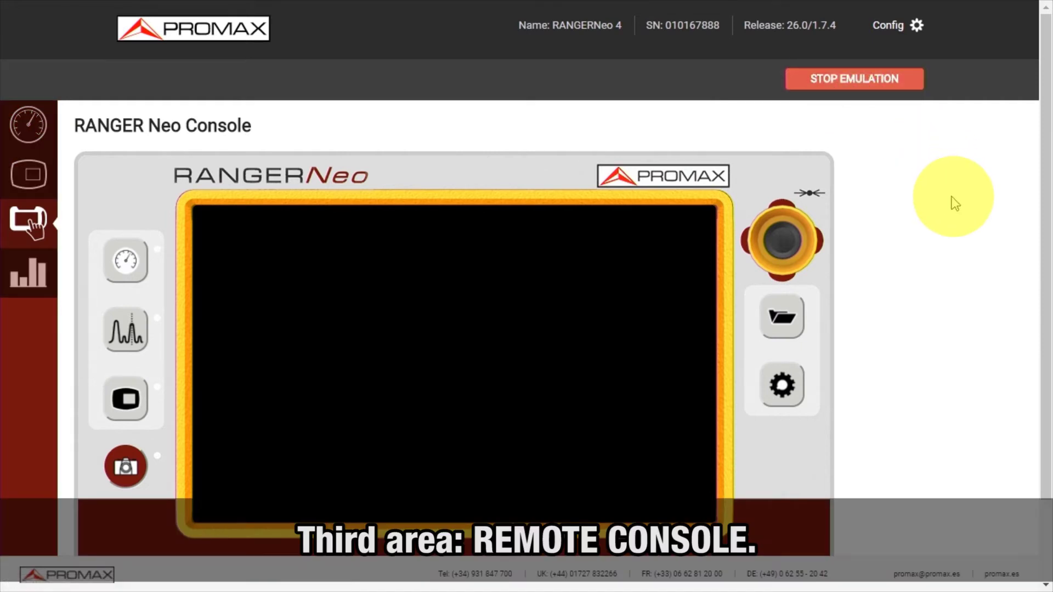
{"action": "scroll", "coordinate": [955, 203], "scroll_direction": "down", "scroll_amount": 2}
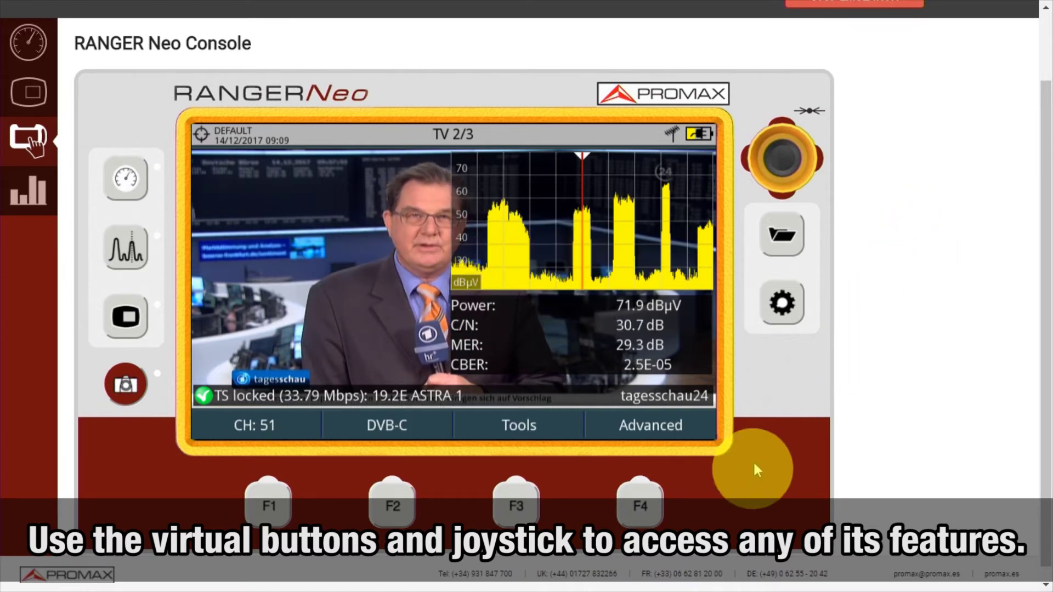
Step: On the mirrored meter, view TS Analyser Bitrates for the ONE and tagesschau24 services
{"action": "left_click", "coordinate": [516, 509]}
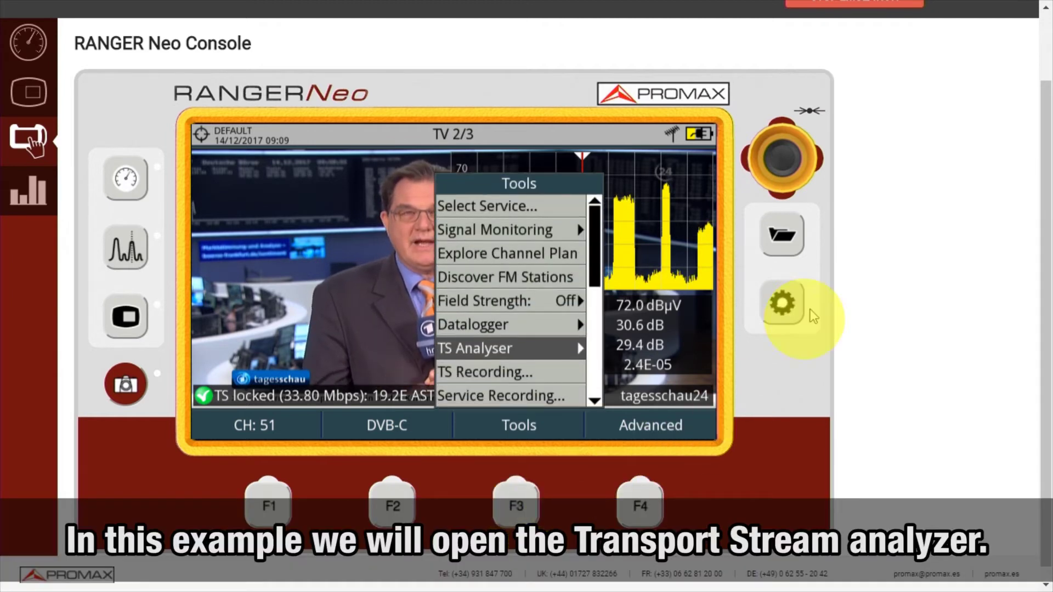
{"action": "left_click", "coordinate": [812, 163]}
{"action": "scroll", "coordinate": [789, 198], "scroll_direction": "down", "scroll_amount": 1}
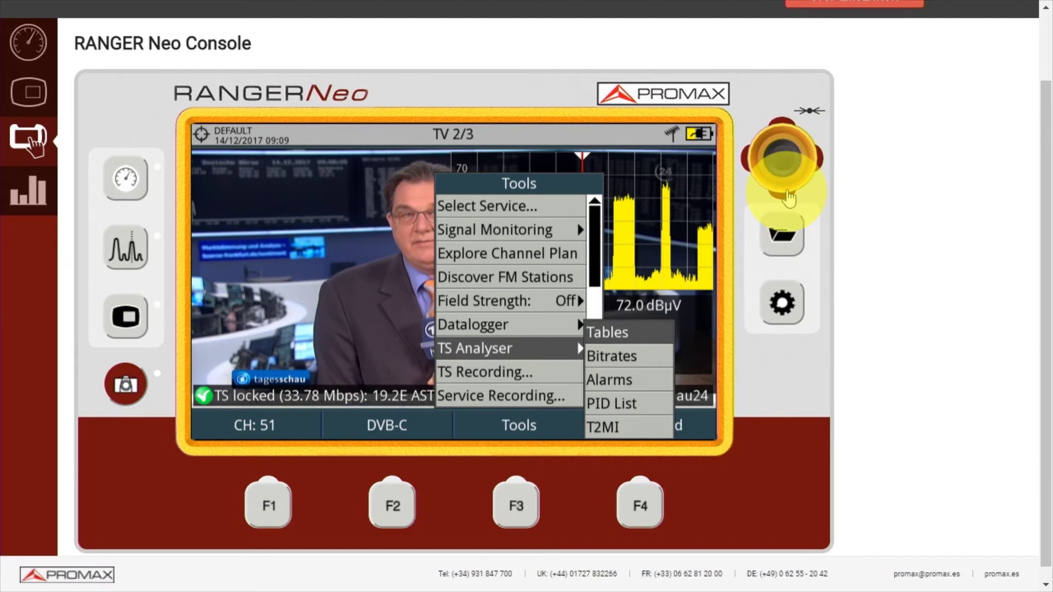
{"action": "left_click", "coordinate": [784, 162]}
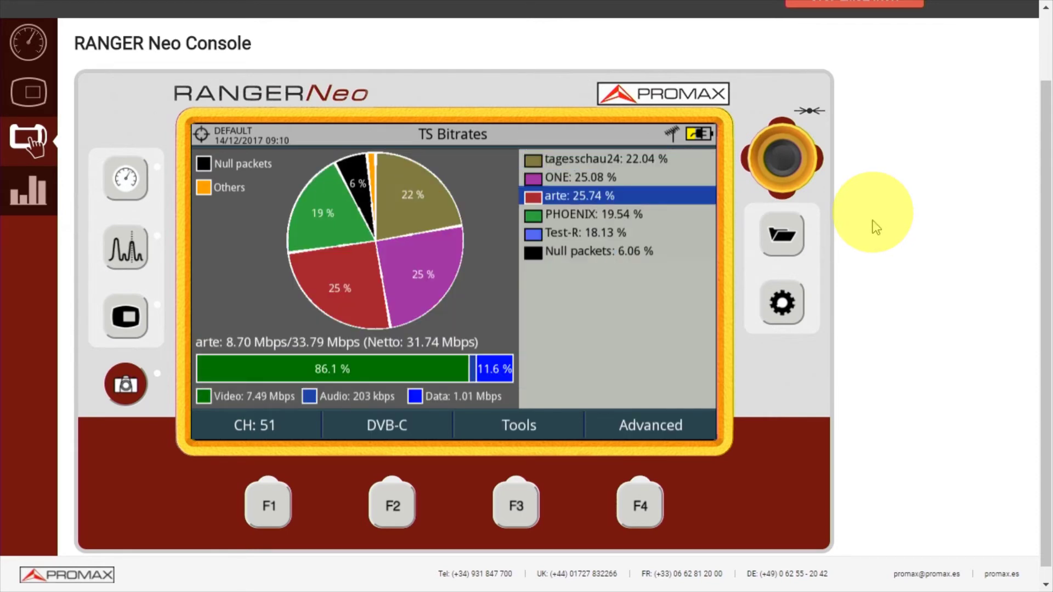
{"action": "left_click", "coordinate": [781, 130]}
{"action": "left_click", "coordinate": [781, 130]}
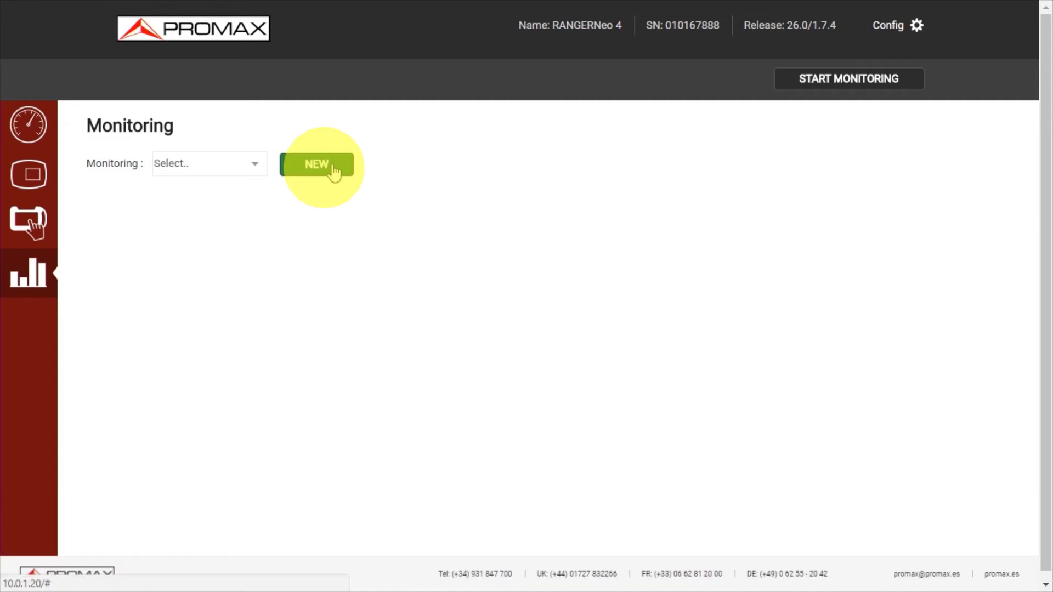
Step: Start a new monitoring file named Monit_Test2 with the TER/TER_m channel plan
{"action": "left_click", "coordinate": [318, 165]}
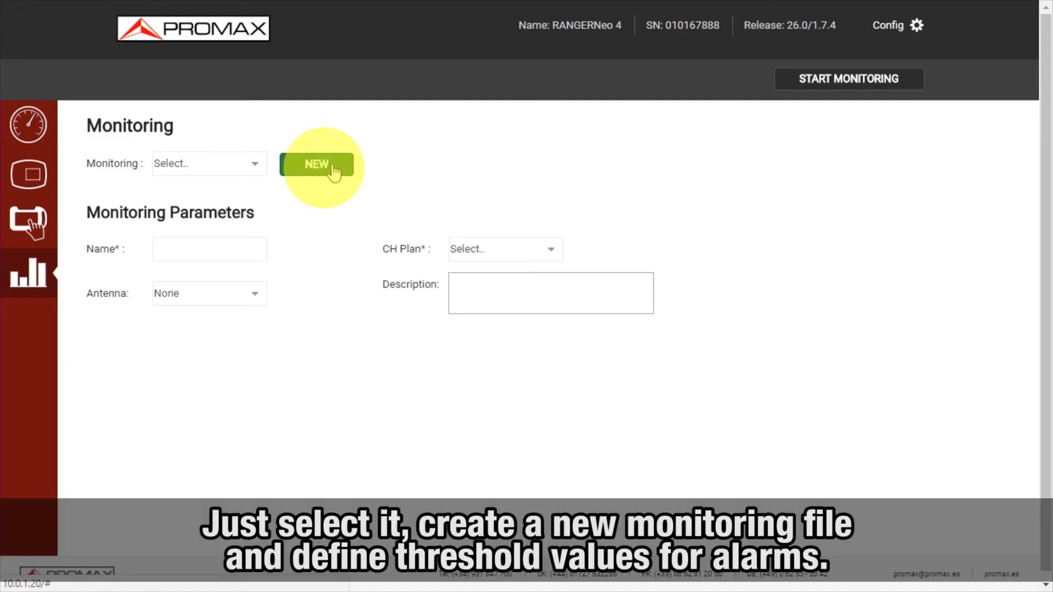
{"action": "left_click", "coordinate": [212, 251]}
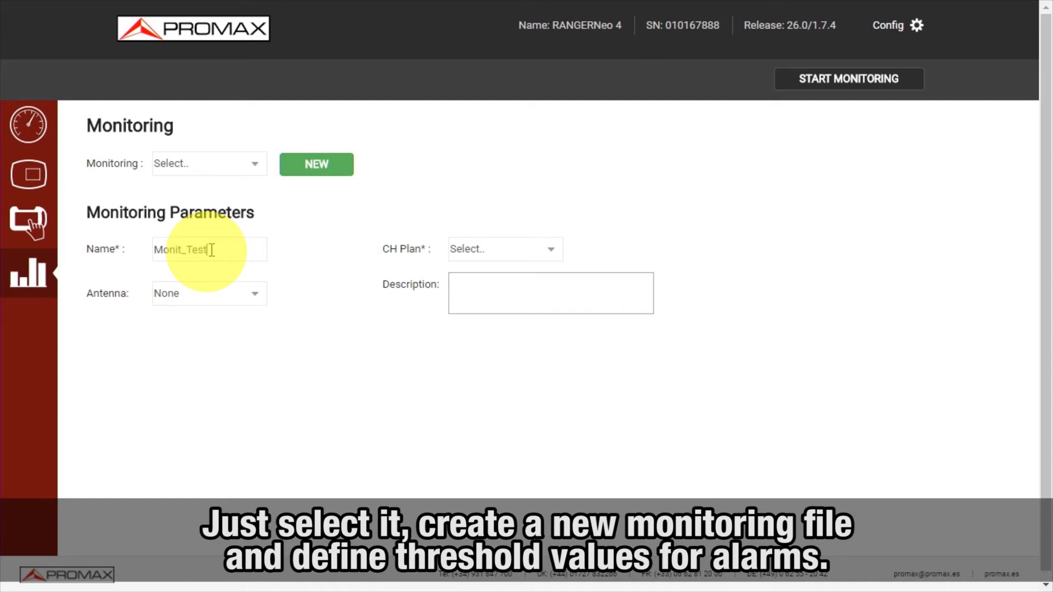
{"action": "left_click", "coordinate": [496, 254]}
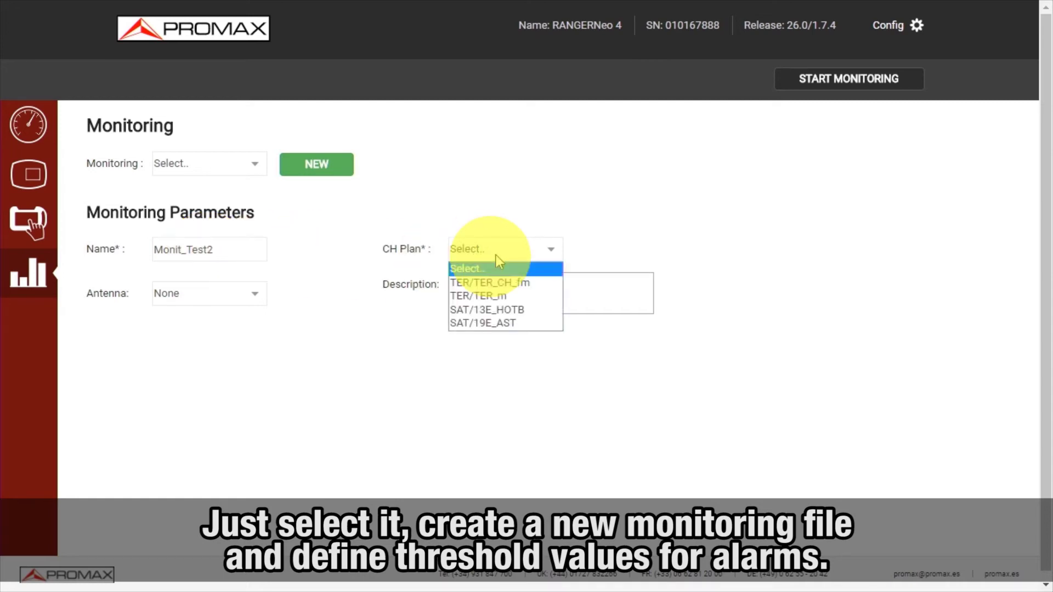
{"action": "left_click", "coordinate": [502, 296]}
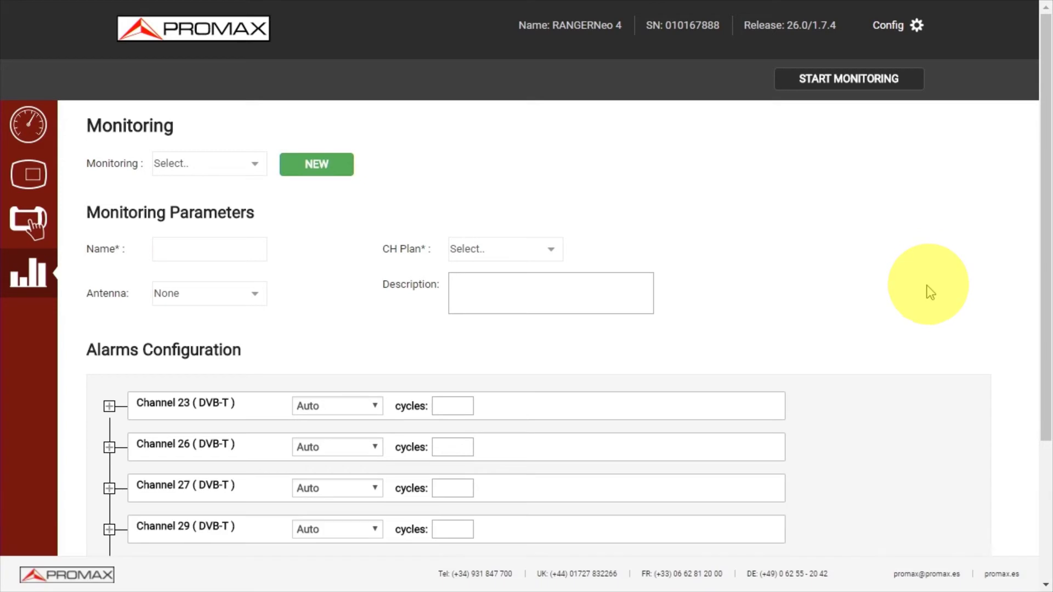
{"action": "scroll", "coordinate": [923, 291], "scroll_direction": "down", "scroll_amount": 3}
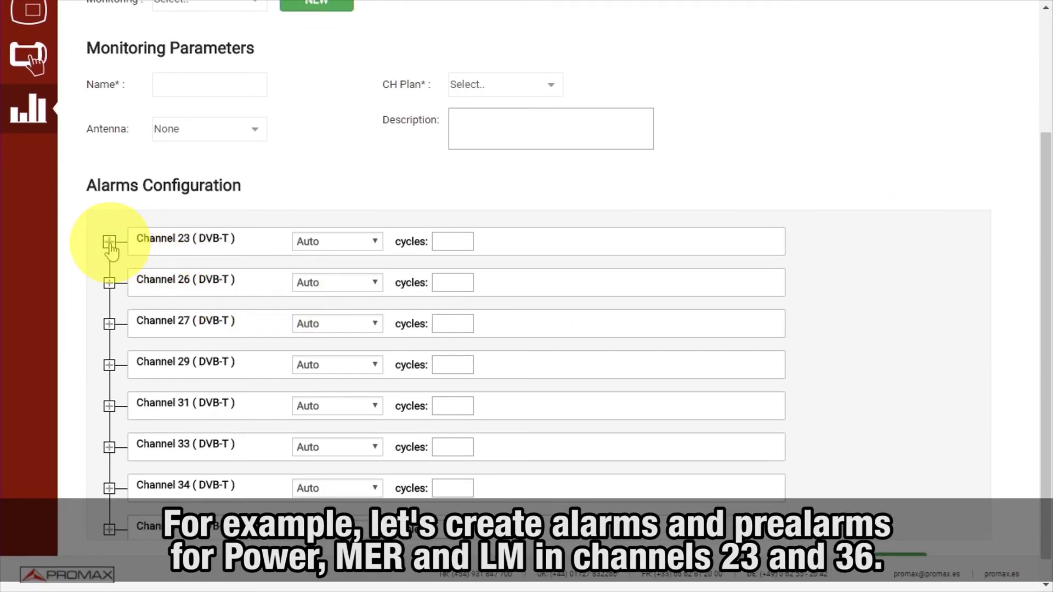
Step: Expand Channel 23 and set its power-under prealarm to 70 and alarm to 60
{"action": "left_click", "coordinate": [110, 243]}
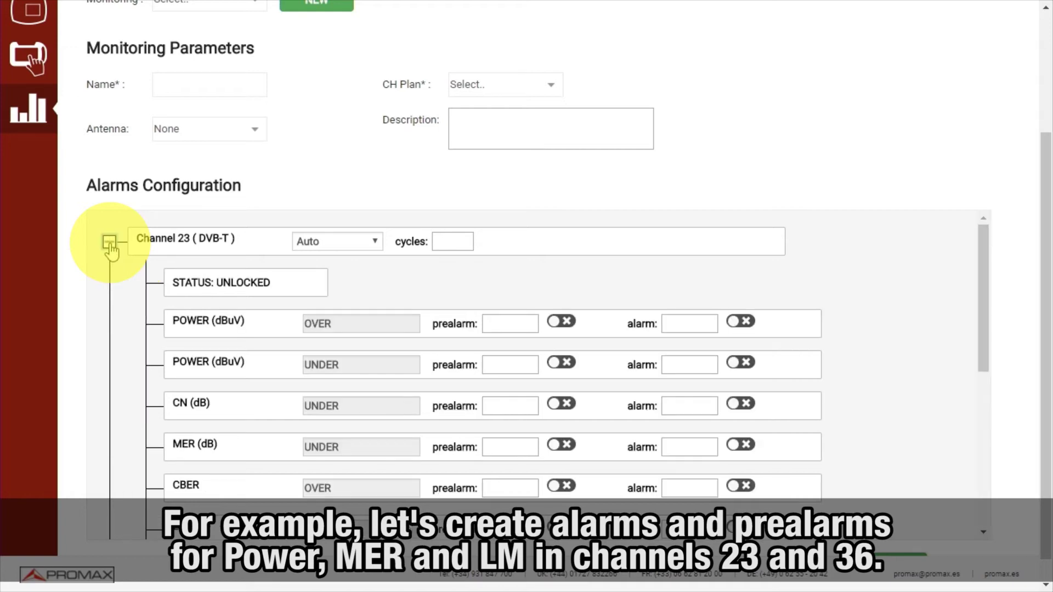
{"action": "scroll", "coordinate": [124, 304], "scroll_direction": "down", "scroll_amount": 3}
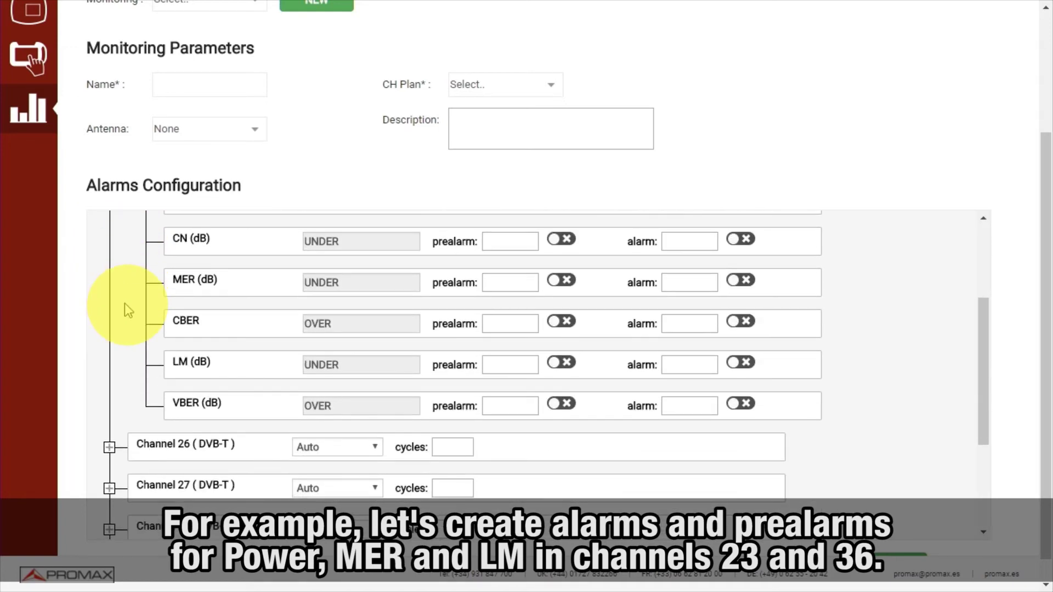
{"action": "scroll", "coordinate": [125, 305], "scroll_direction": "up", "scroll_amount": 5}
{"action": "scroll", "coordinate": [125, 305], "scroll_direction": "down", "scroll_amount": 2}
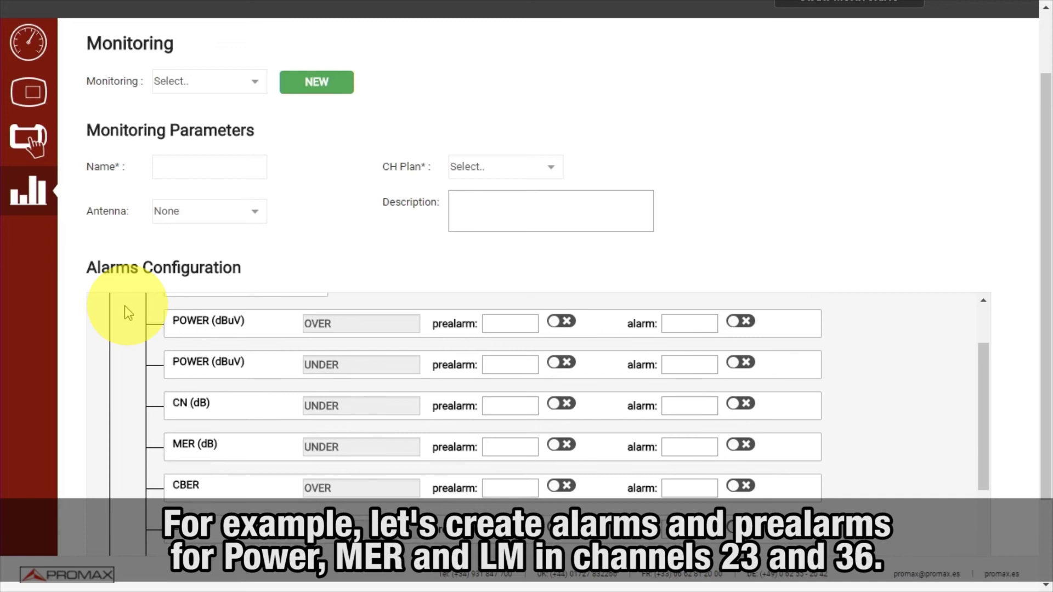
{"action": "left_click", "coordinate": [513, 368]}
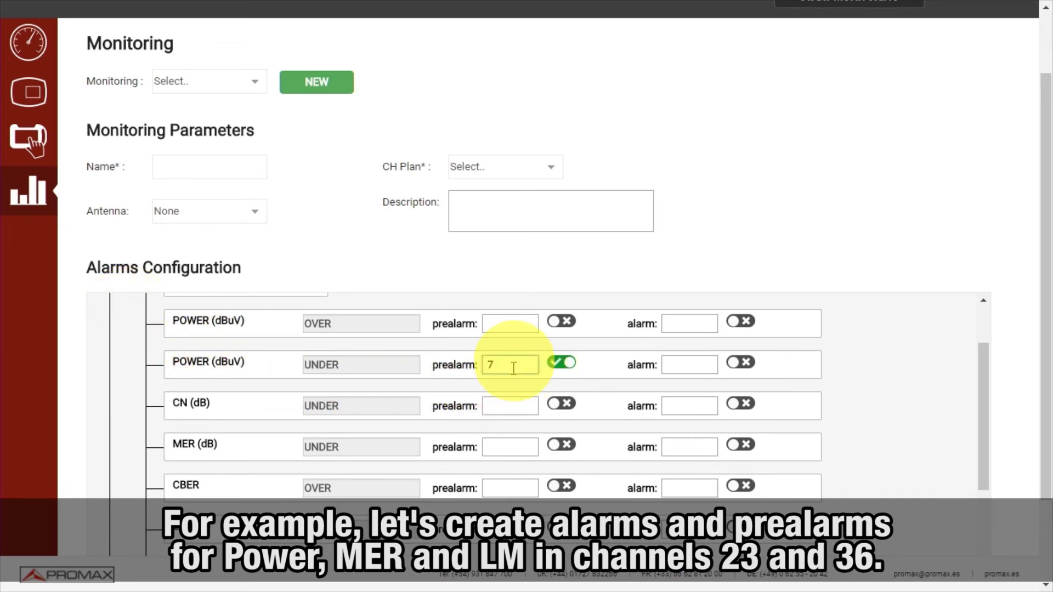
{"action": "type", "text": "70"}
{"action": "left_click", "coordinate": [682, 366]}
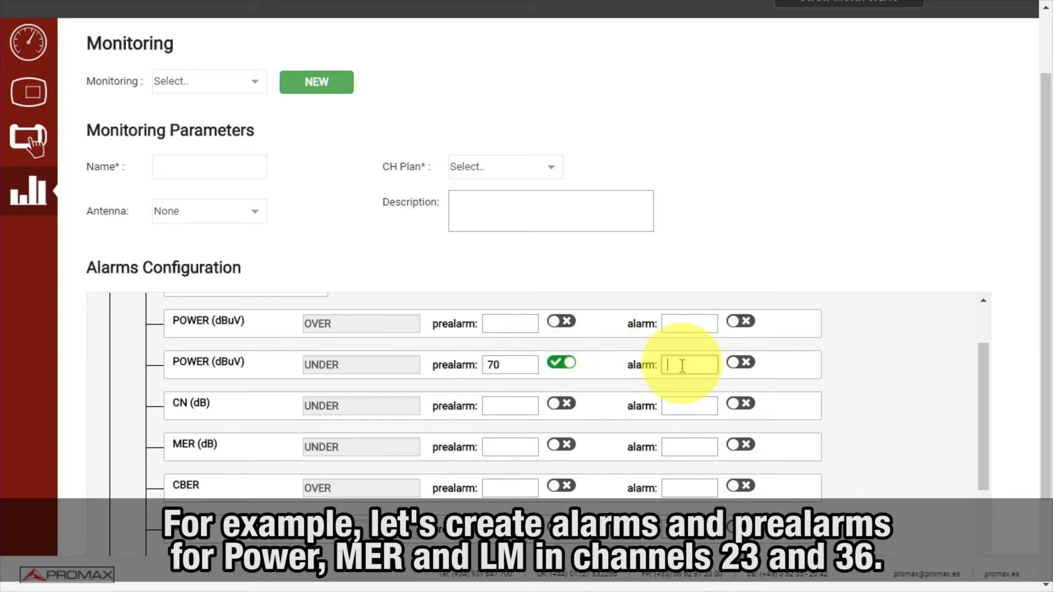
{"action": "type", "text": "60"}
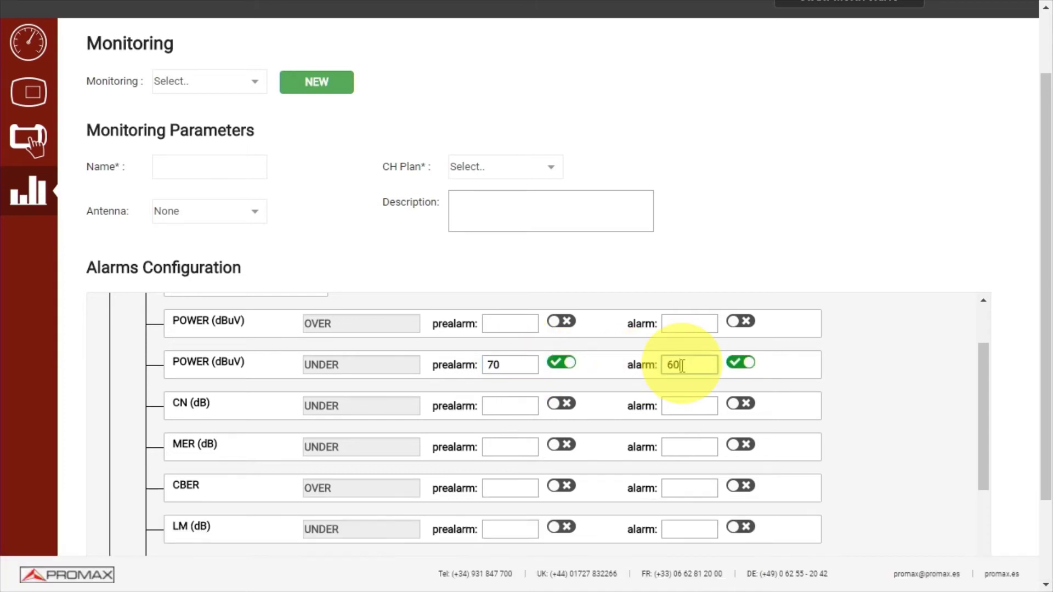
Step: Set Channel 23's MER prealarm/alarm to 25/20 and LM to 8/6
{"action": "left_click", "coordinate": [501, 450]}
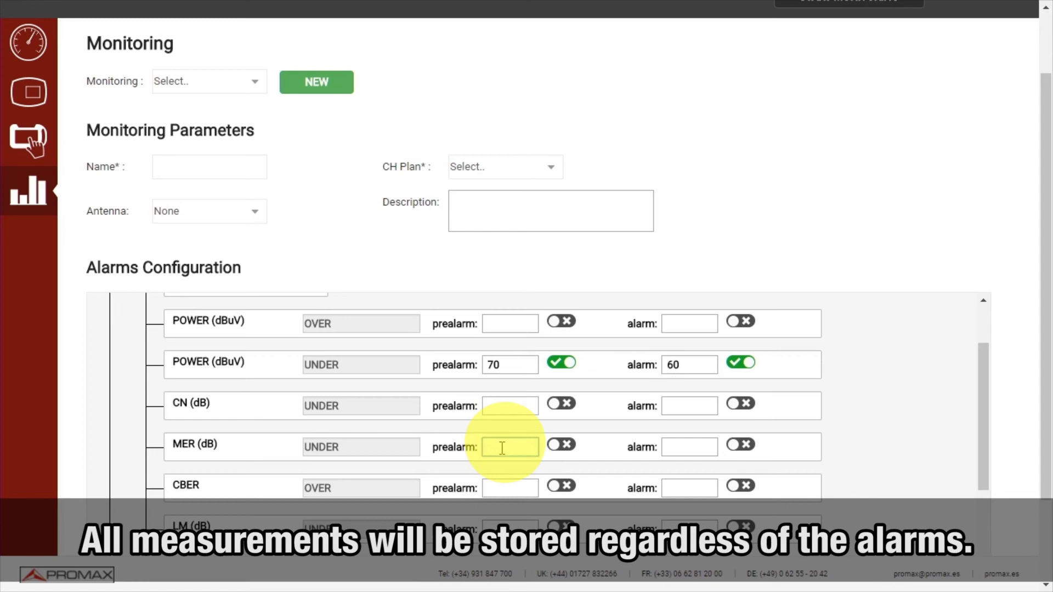
{"action": "type", "text": "25"}
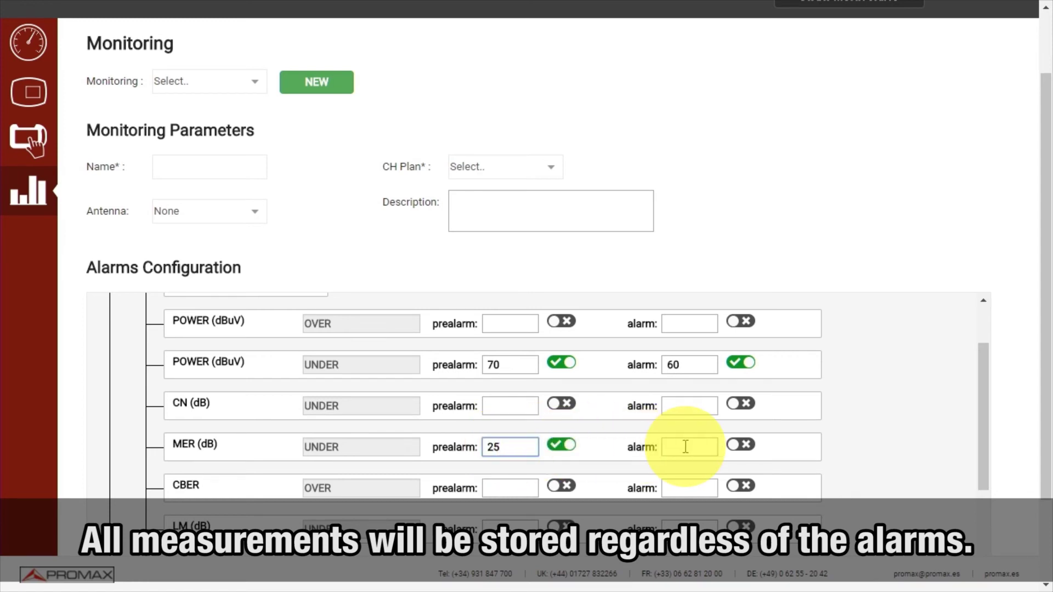
{"action": "left_click", "coordinate": [685, 447]}
{"action": "type", "text": "20"}
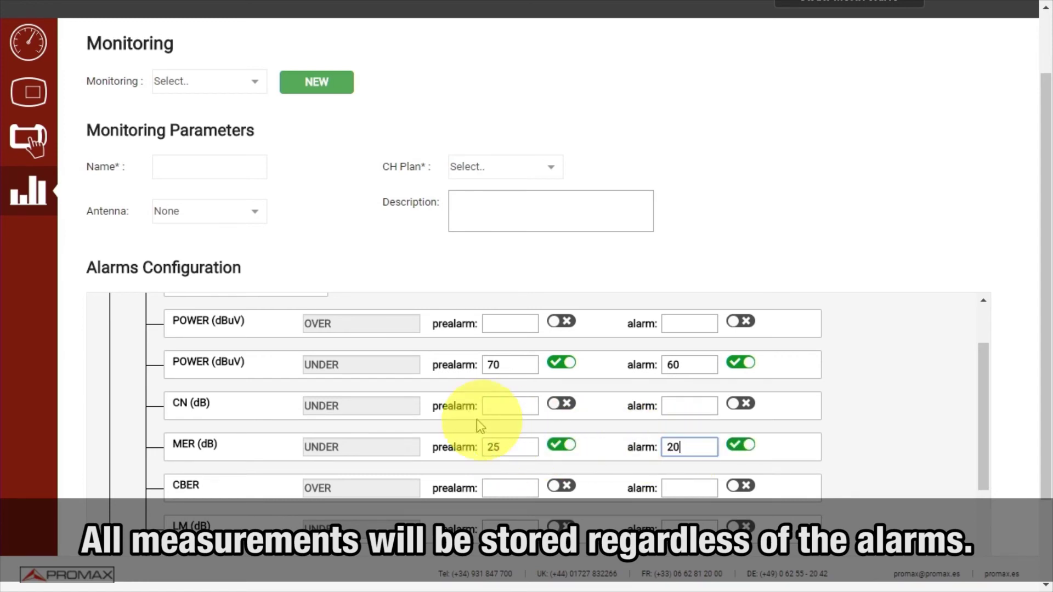
{"action": "scroll", "coordinate": [400, 422], "scroll_direction": "down", "scroll_amount": 2}
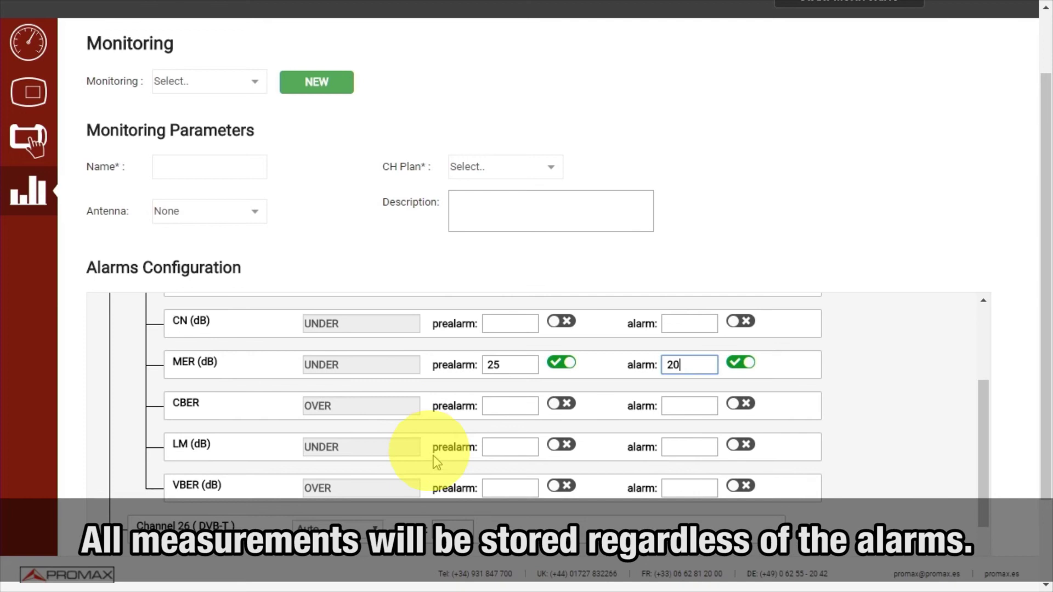
{"action": "left_click", "coordinate": [505, 452]}
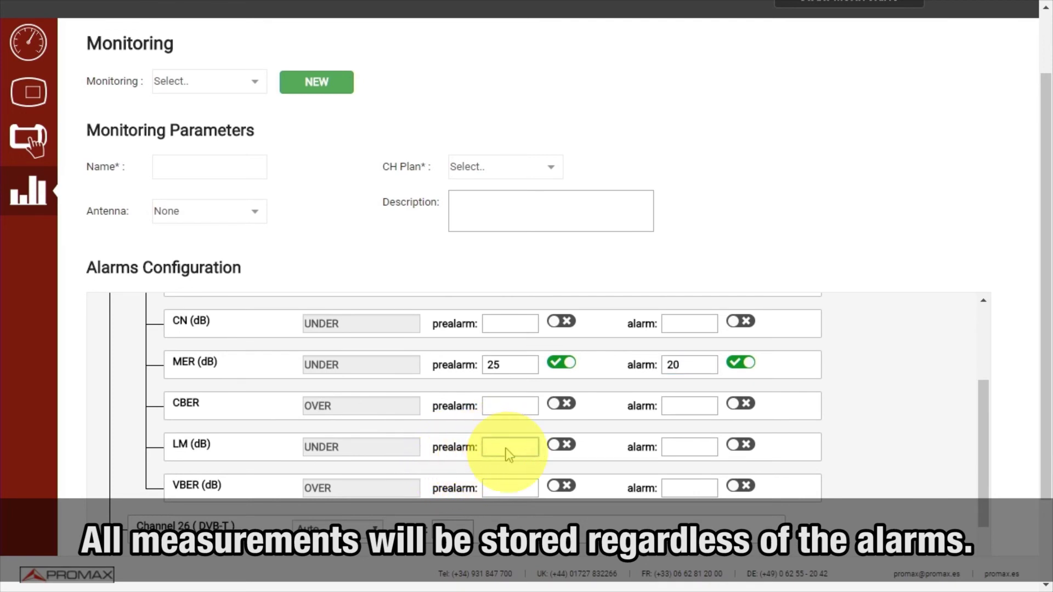
{"action": "type", "text": "8"}
{"action": "left_click", "coordinate": [678, 448]}
{"action": "type", "text": "6"}
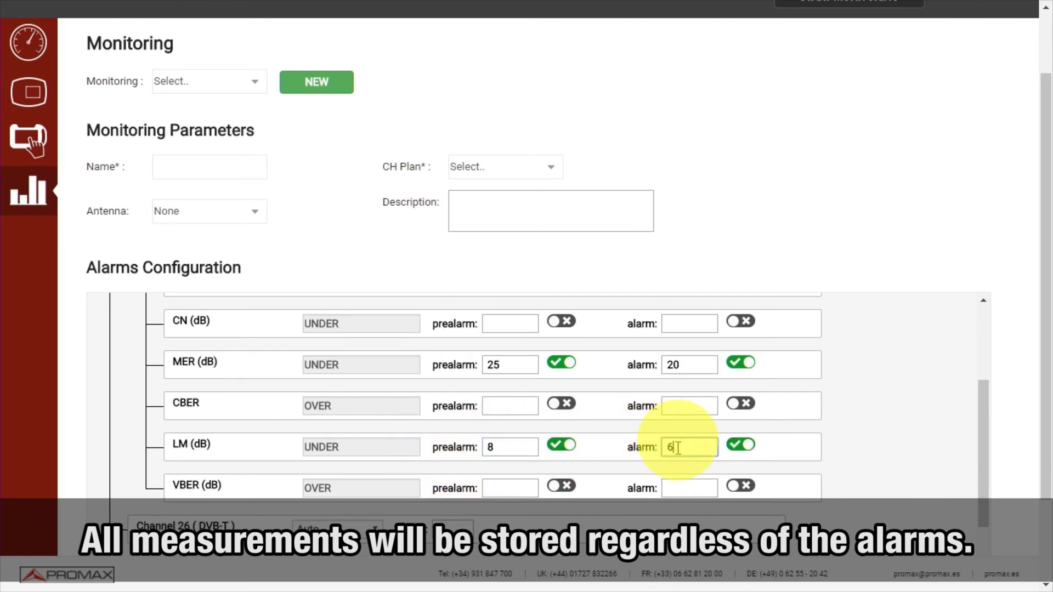
{"action": "scroll", "coordinate": [881, 463], "scroll_direction": "down", "scroll_amount": 5}
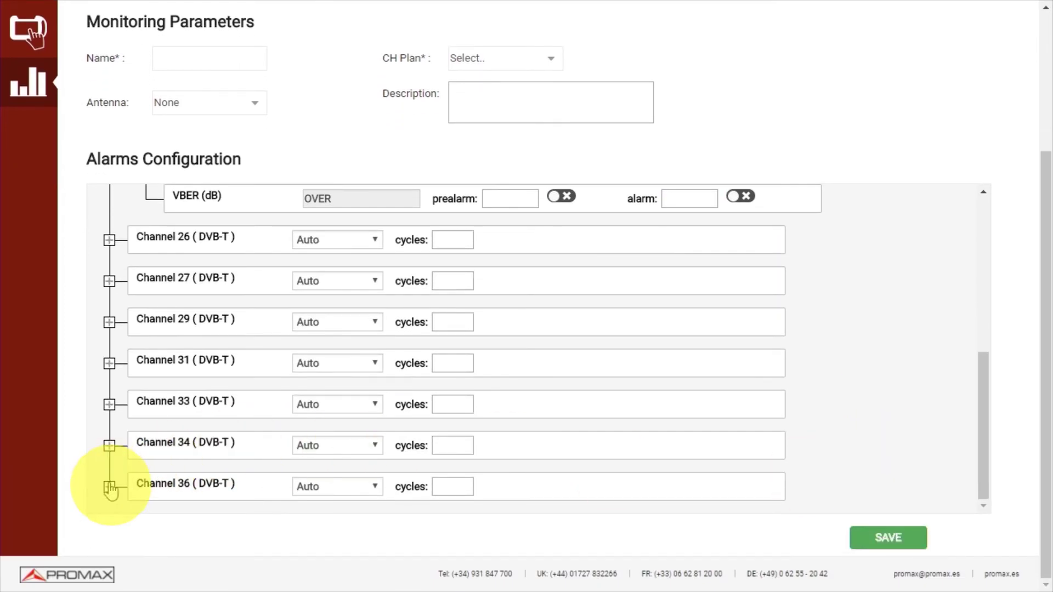
Step: Expand Channel 36 and set its power-under prealarm to 70 and alarm to 60
{"action": "left_click", "coordinate": [109, 487]}
{"action": "scroll", "coordinate": [358, 492], "scroll_direction": "down", "scroll_amount": 5}
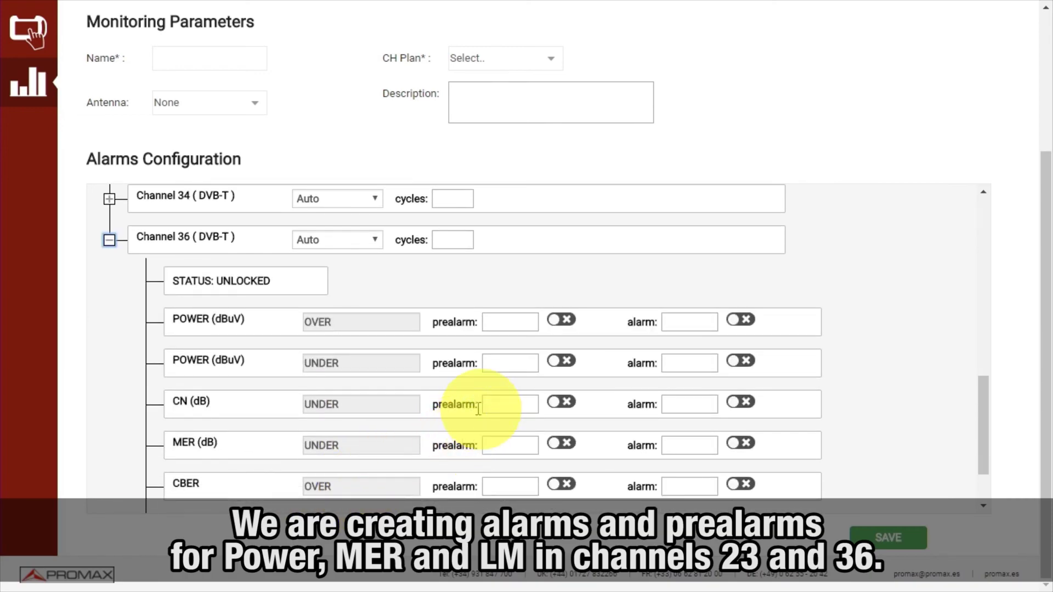
{"action": "left_click", "coordinate": [507, 367]}
{"action": "type", "text": "70"}
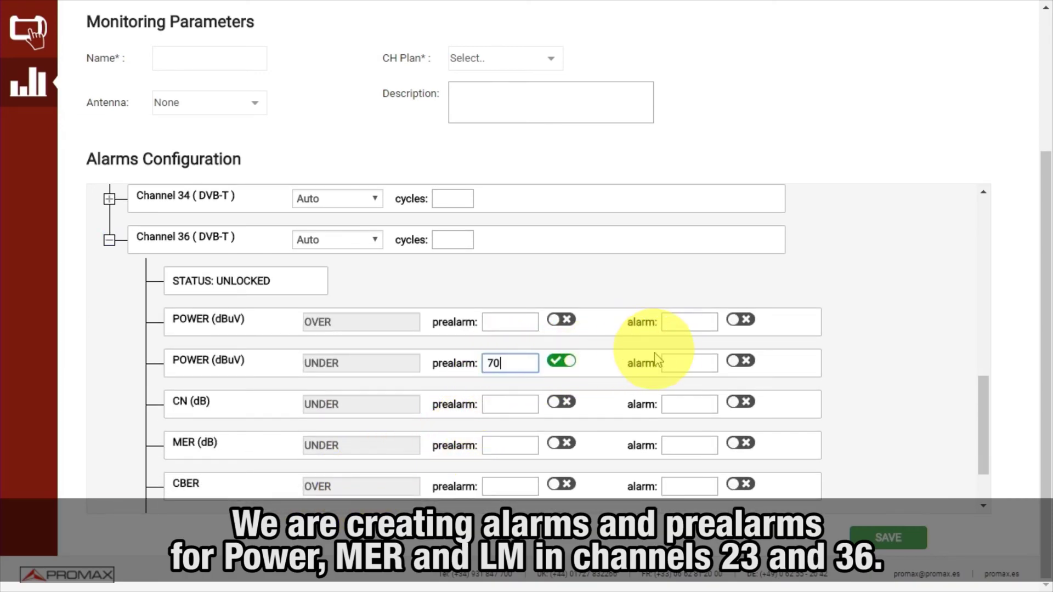
{"action": "left_click", "coordinate": [680, 364]}
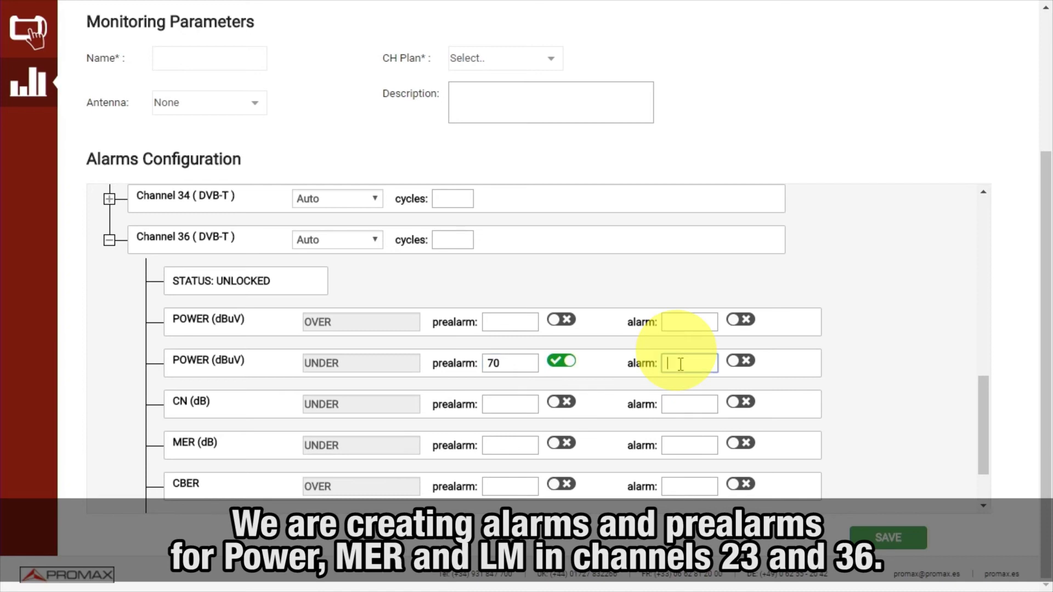
{"action": "type", "text": "60"}
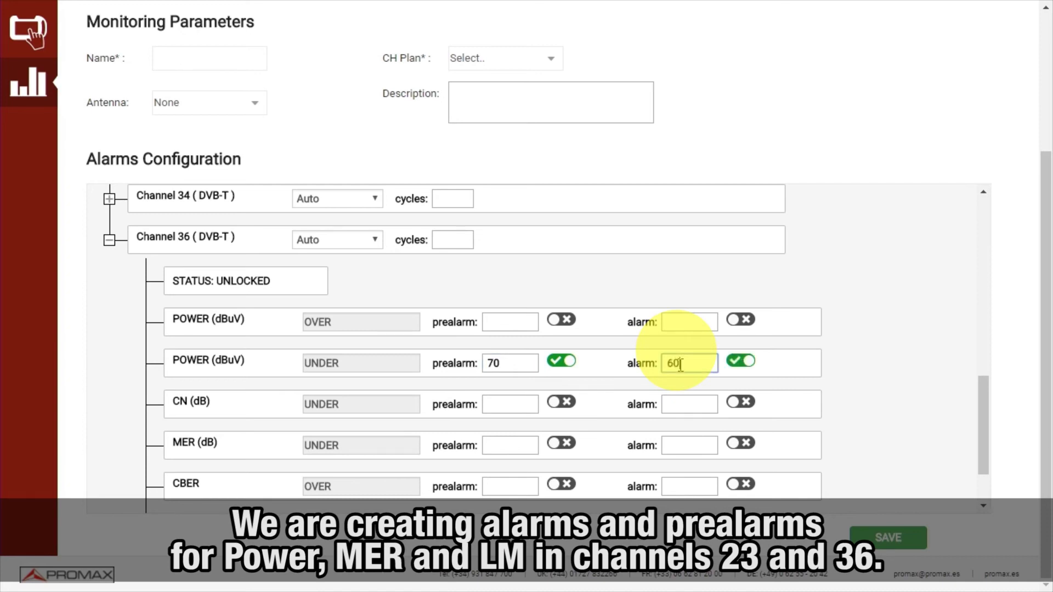
Step: Set Channel 36's MER prealarm/alarm to 25/20 and LM prealarm to 8
{"action": "left_click", "coordinate": [516, 445]}
{"action": "type", "text": "2"}
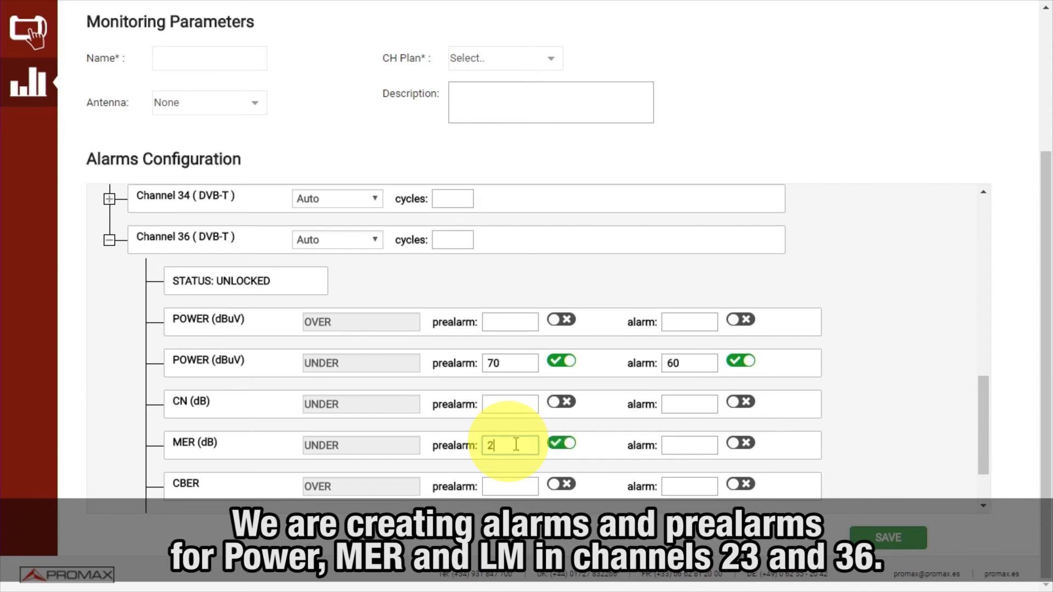
{"action": "type", "text": "5"}
{"action": "left_click", "coordinate": [696, 442]}
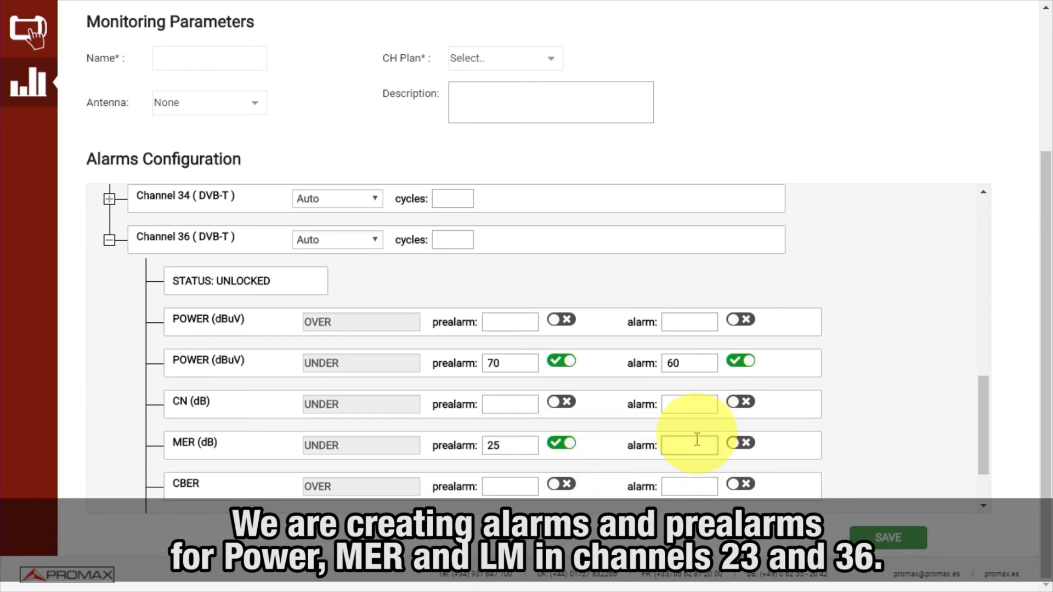
{"action": "type", "text": "2"}
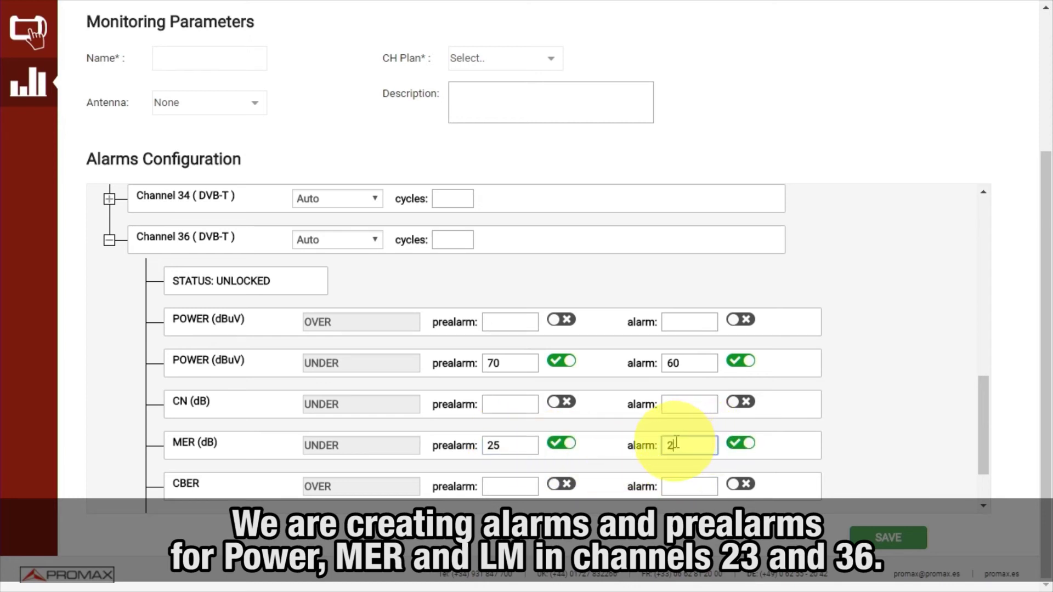
{"action": "type", "text": "0"}
{"action": "scroll", "coordinate": [490, 466], "scroll_direction": "down", "scroll_amount": 3}
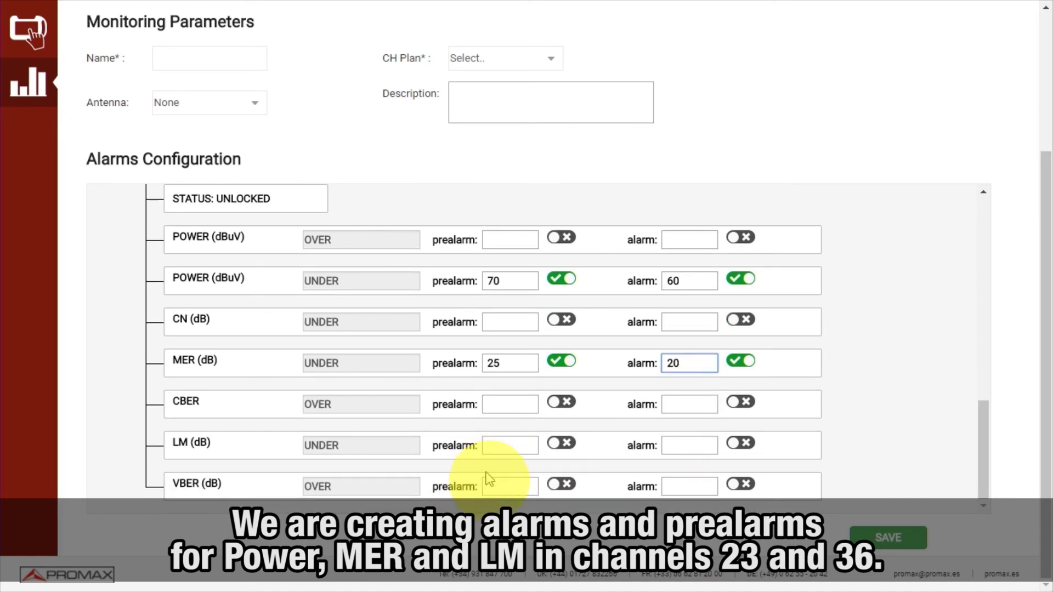
{"action": "left_click", "coordinate": [503, 445]}
{"action": "type", "text": "8"}
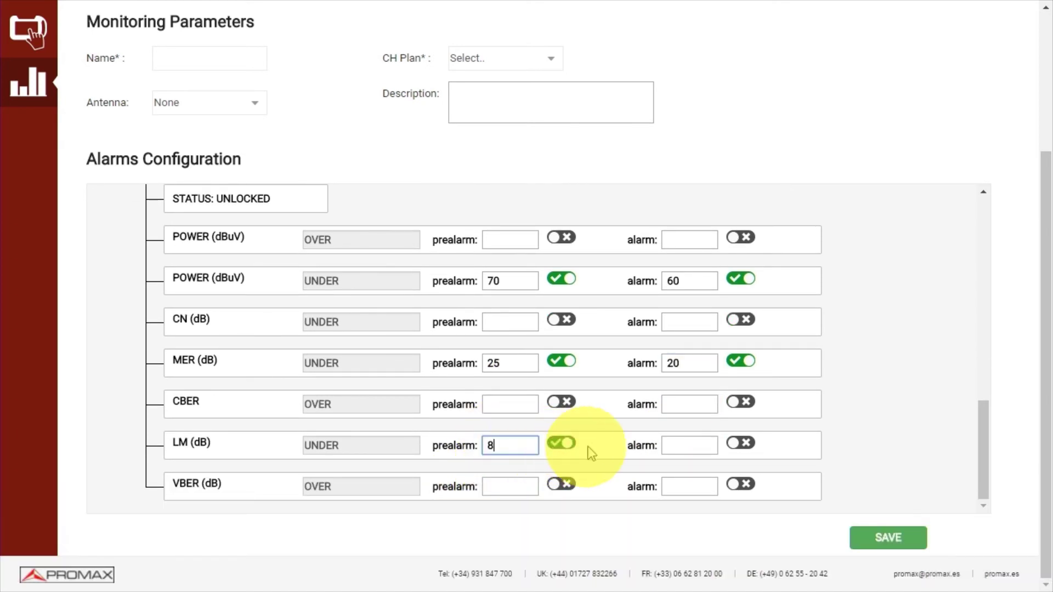
{"action": "left_click", "coordinate": [686, 452]}
Step: Enter Channel 36's LM alarm of 6 and save the monitoring configuration
{"action": "type", "text": "6"}
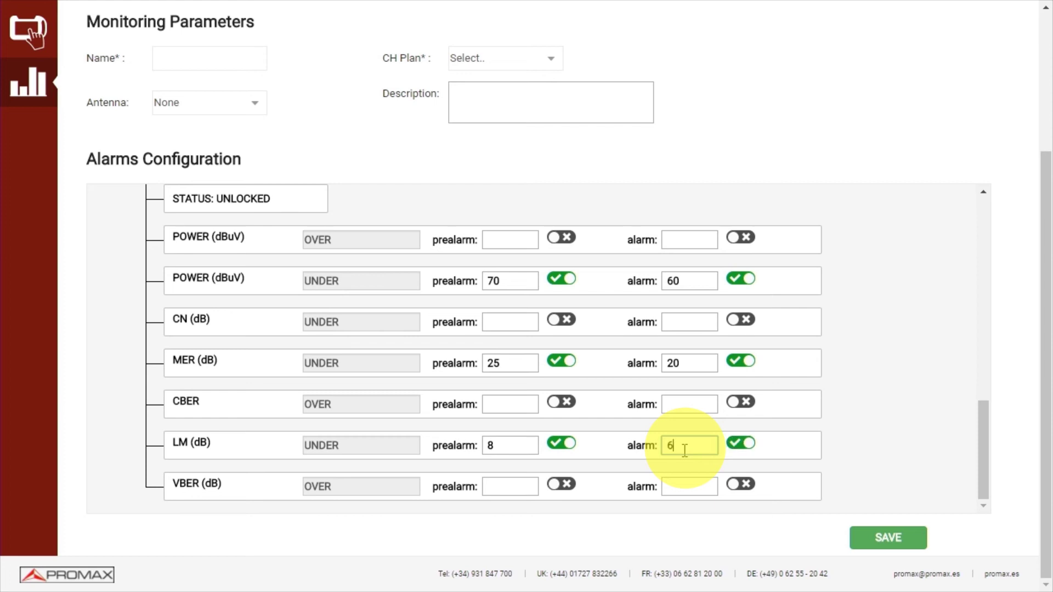
{"action": "left_click", "coordinate": [901, 547]}
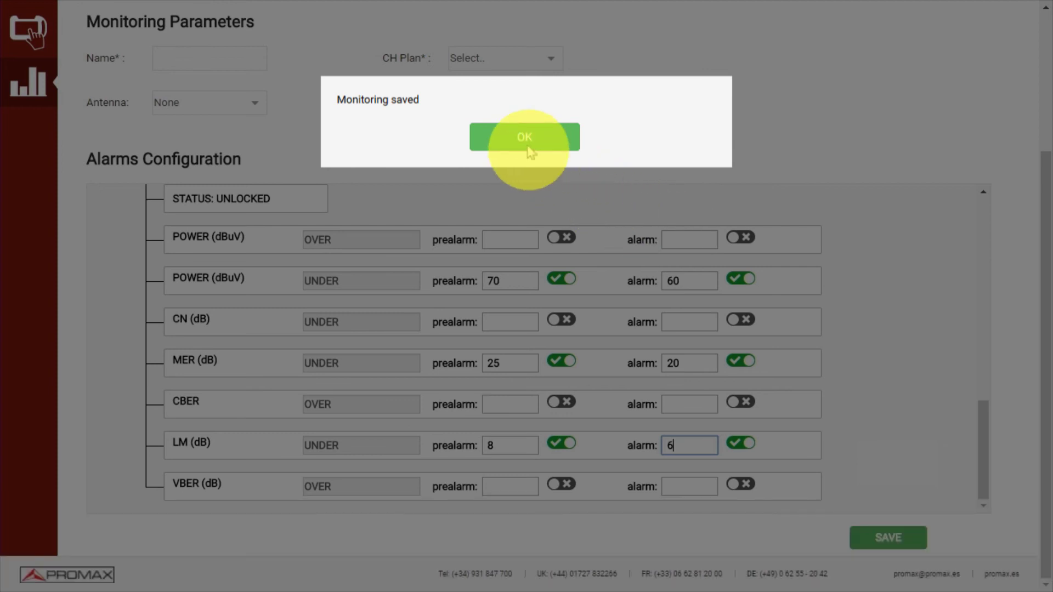
{"action": "left_click", "coordinate": [527, 144]}
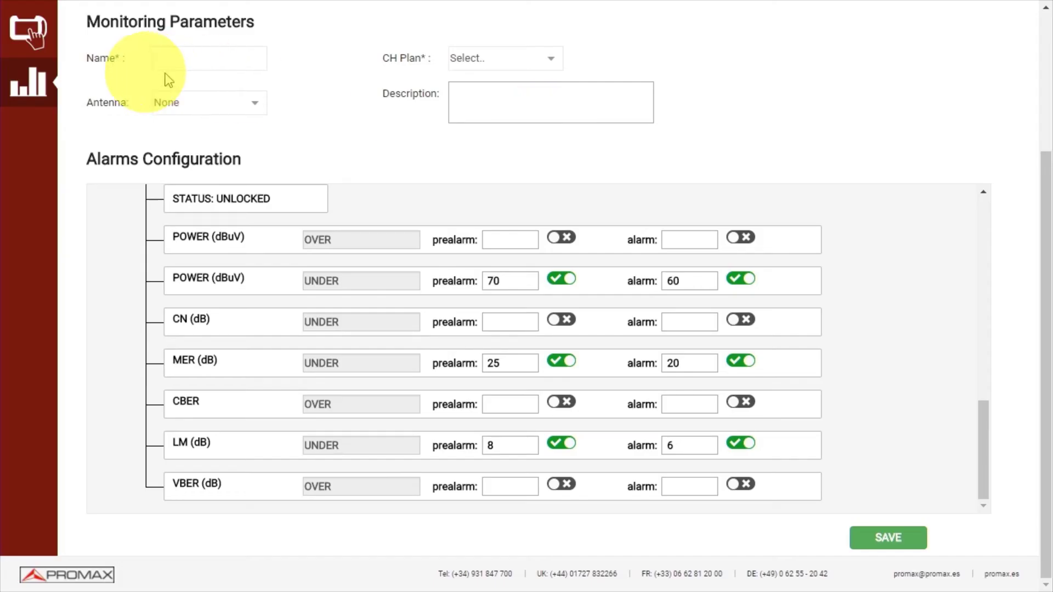
Step: Load the saved Monit_Test2 monitoring from the Monitoring list
{"action": "scroll", "coordinate": [204, 71], "scroll_direction": "up", "scroll_amount": 3}
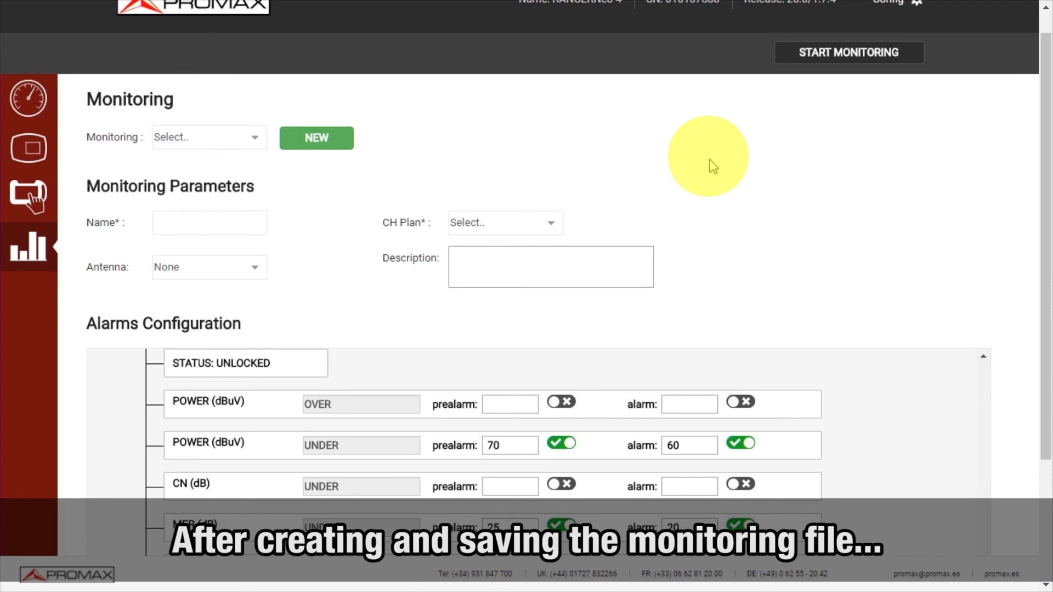
{"action": "left_click", "coordinate": [254, 138]}
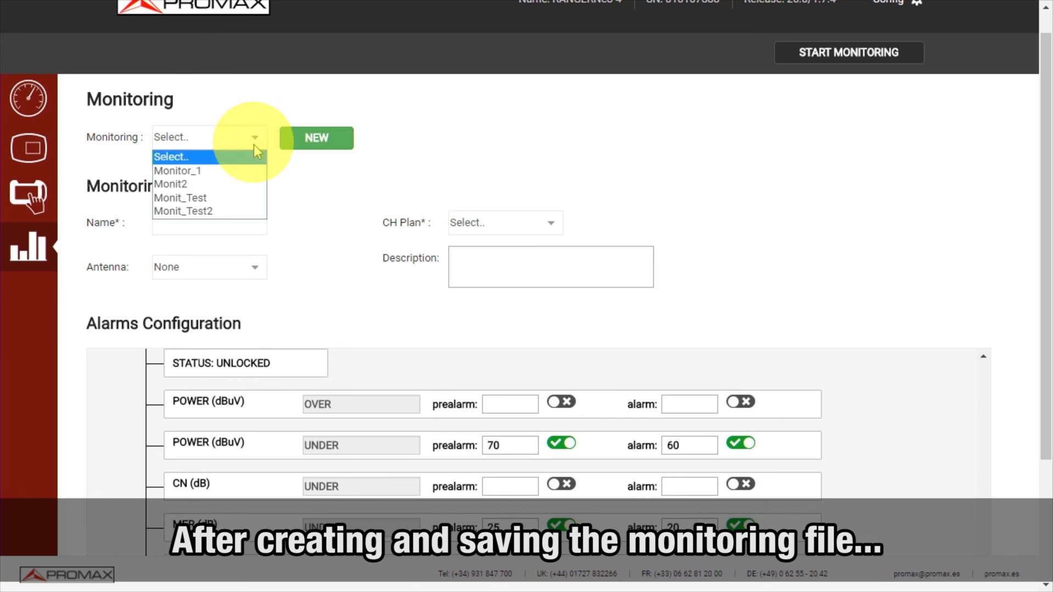
{"action": "left_click", "coordinate": [229, 213]}
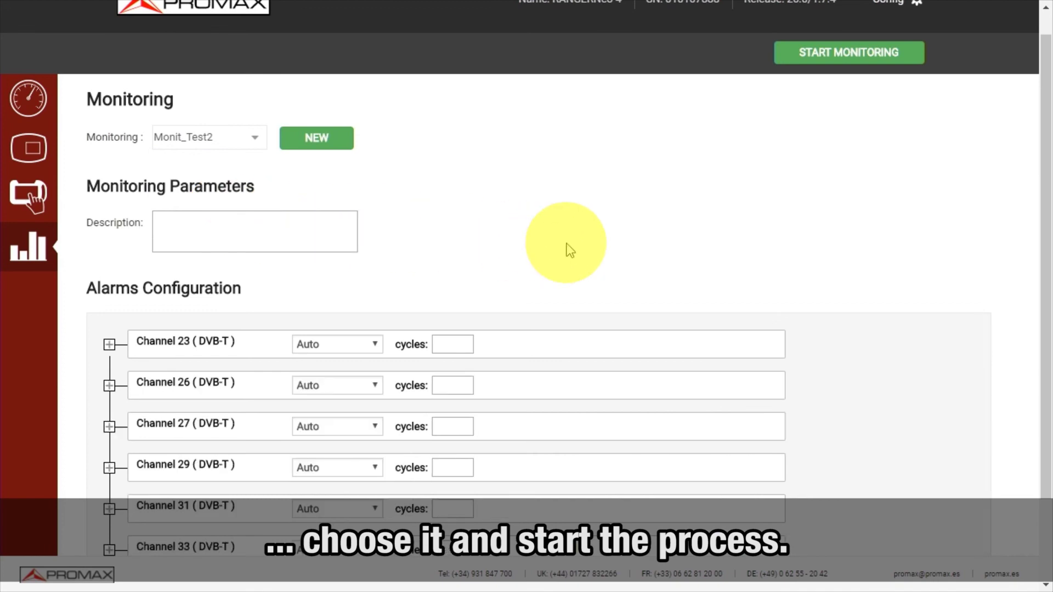
Step: Start the monitoring and set the graph to plot MER per channel
{"action": "left_click", "coordinate": [856, 53]}
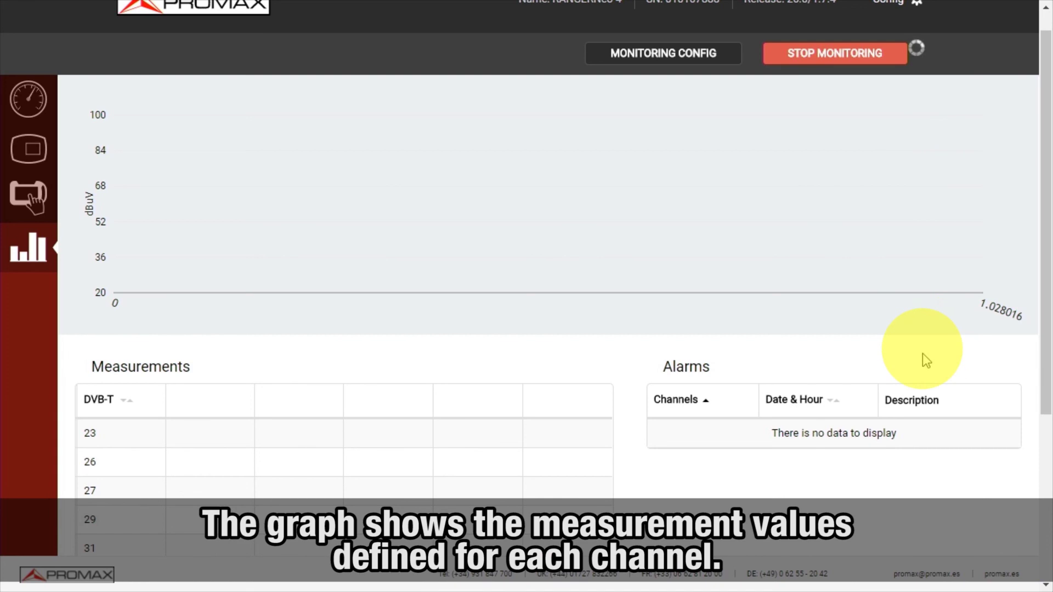
{"action": "left_click", "coordinate": [688, 62]}
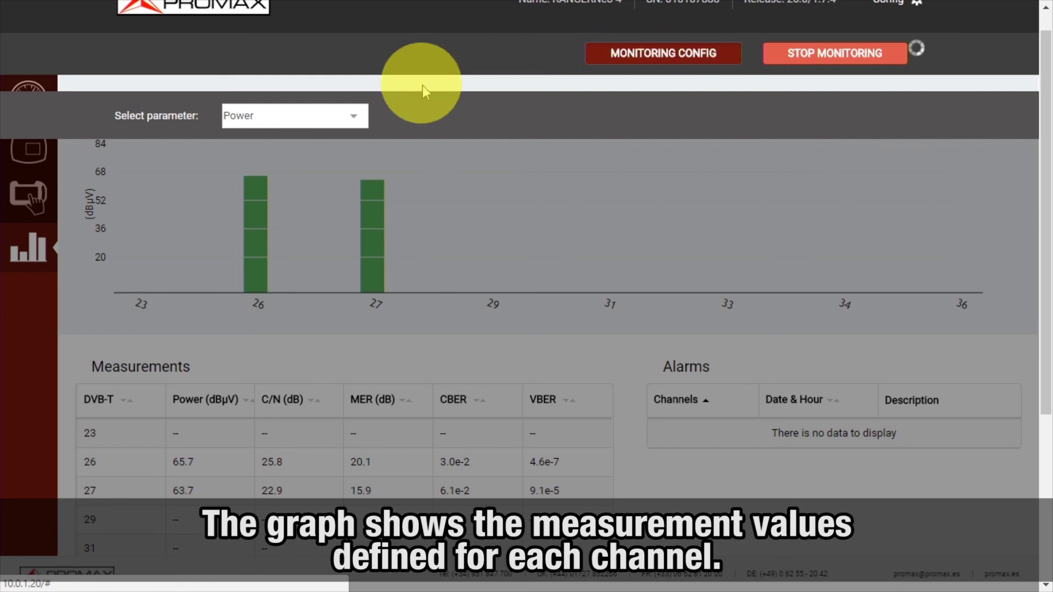
{"action": "left_click", "coordinate": [354, 115]}
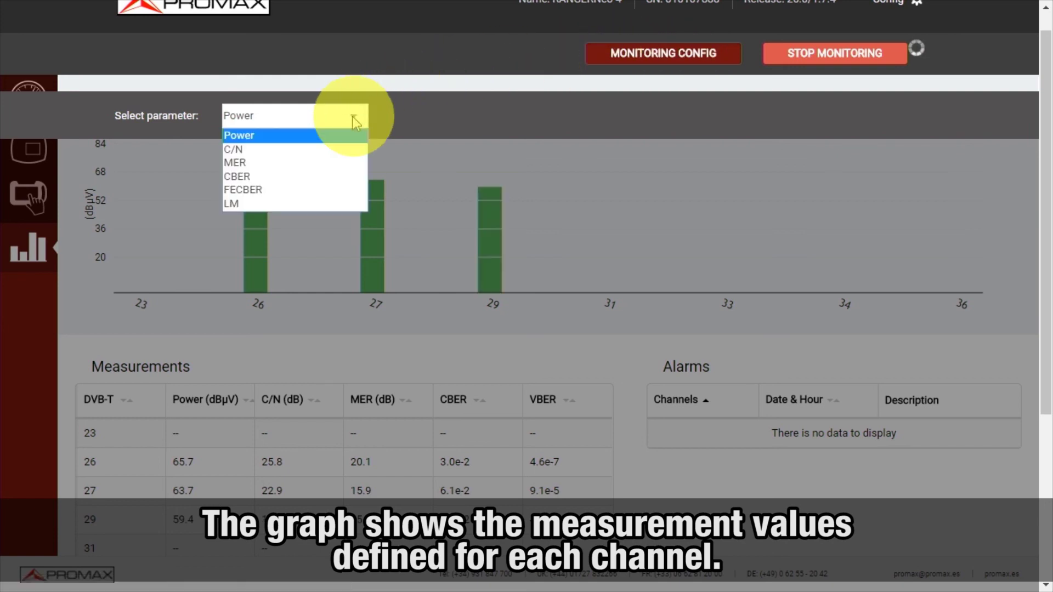
{"action": "left_click", "coordinate": [271, 162]}
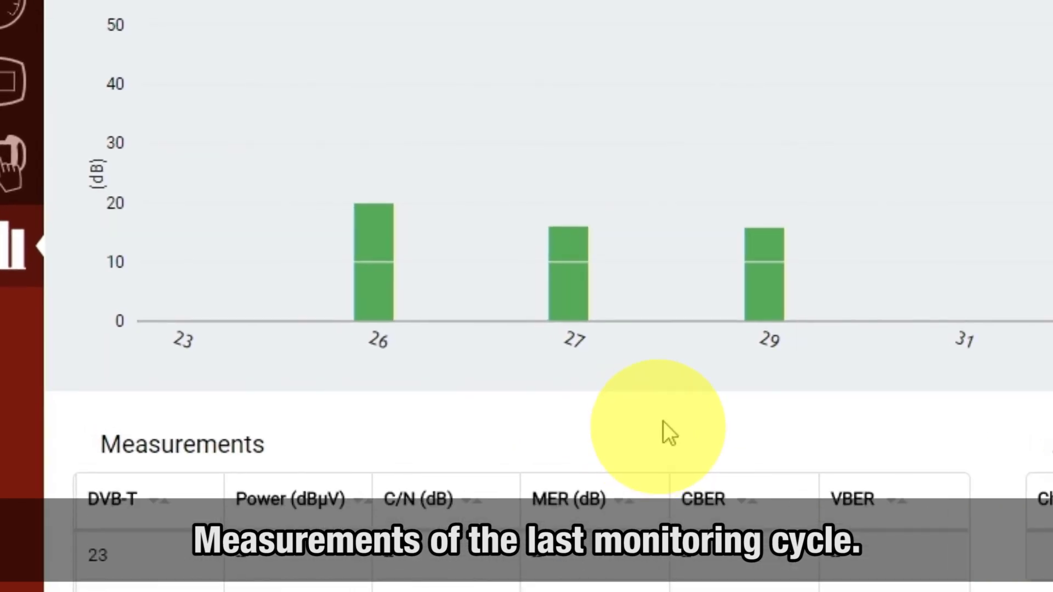
Step: Review the details of the first triggered alarm for channels 23 and 36
{"action": "scroll", "coordinate": [663, 422], "scroll_direction": "down", "scroll_amount": 5}
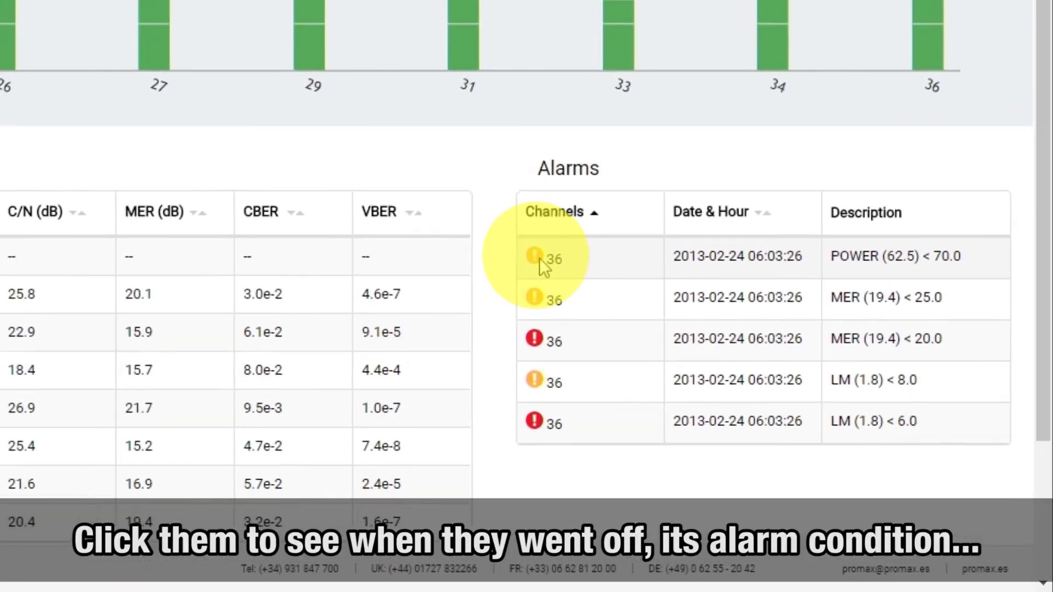
{"action": "left_click", "coordinate": [404, 171]}
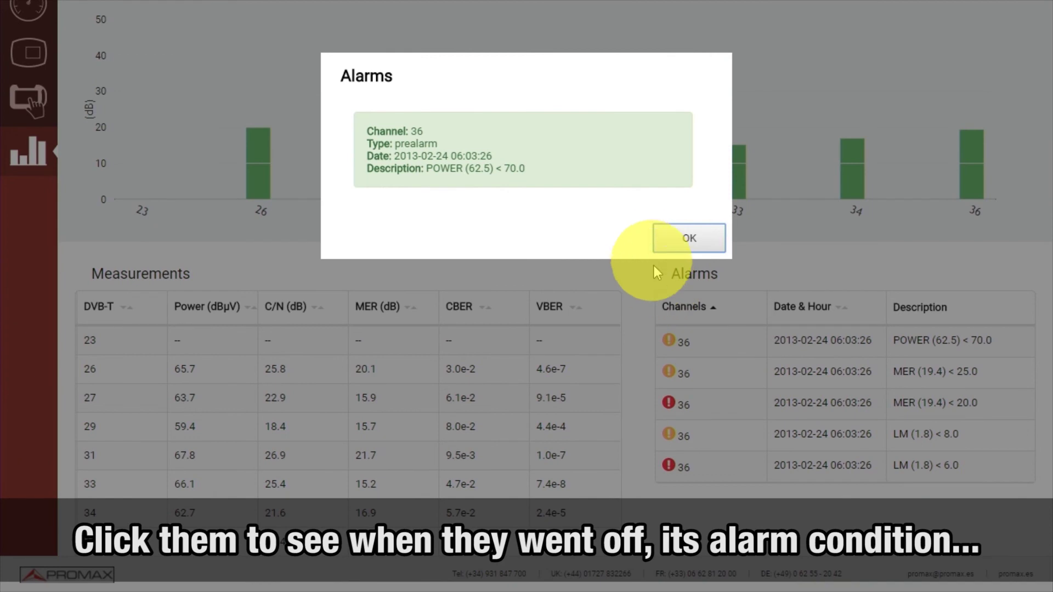
{"action": "left_click", "coordinate": [670, 241]}
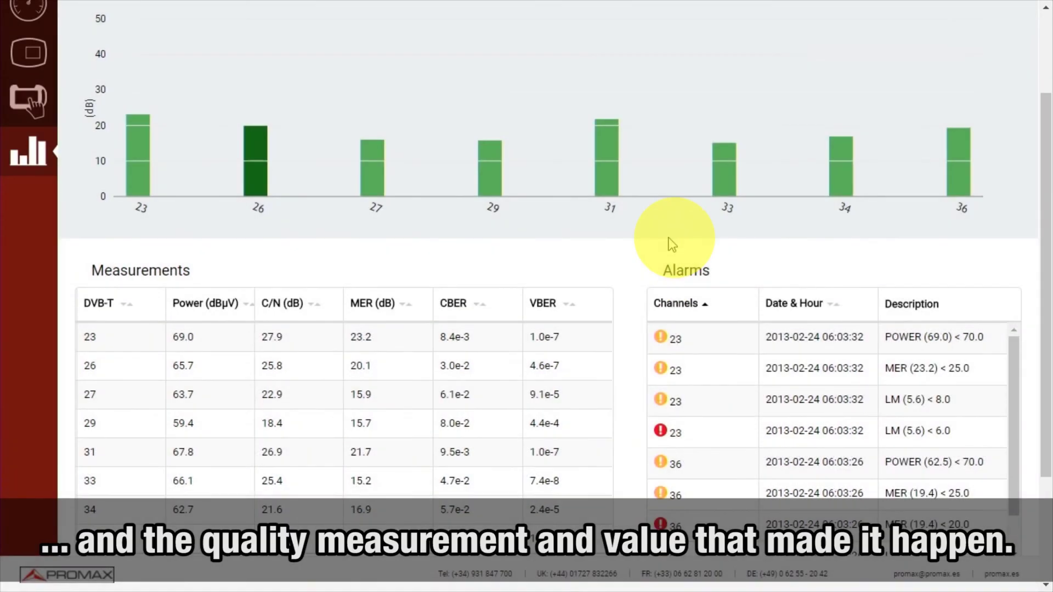